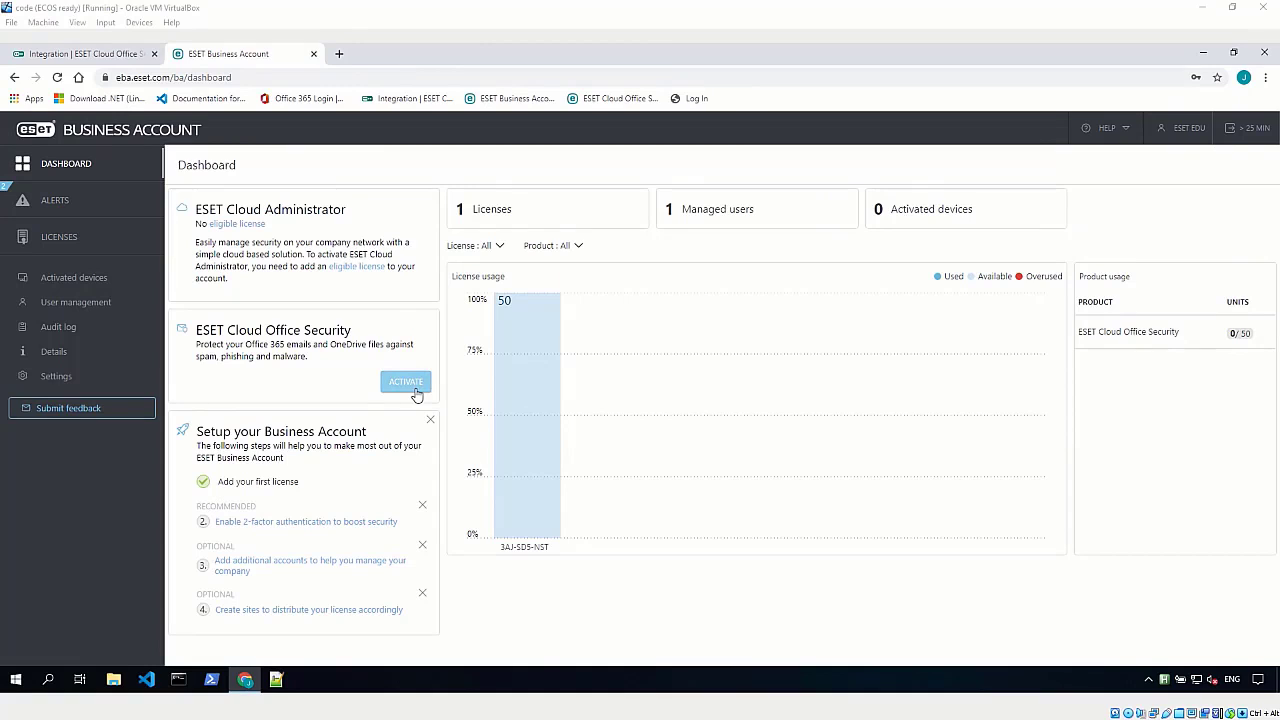
- Activate ESET Cloud Office Security with the EU data center location and accept the agreement
left_click(412, 384)
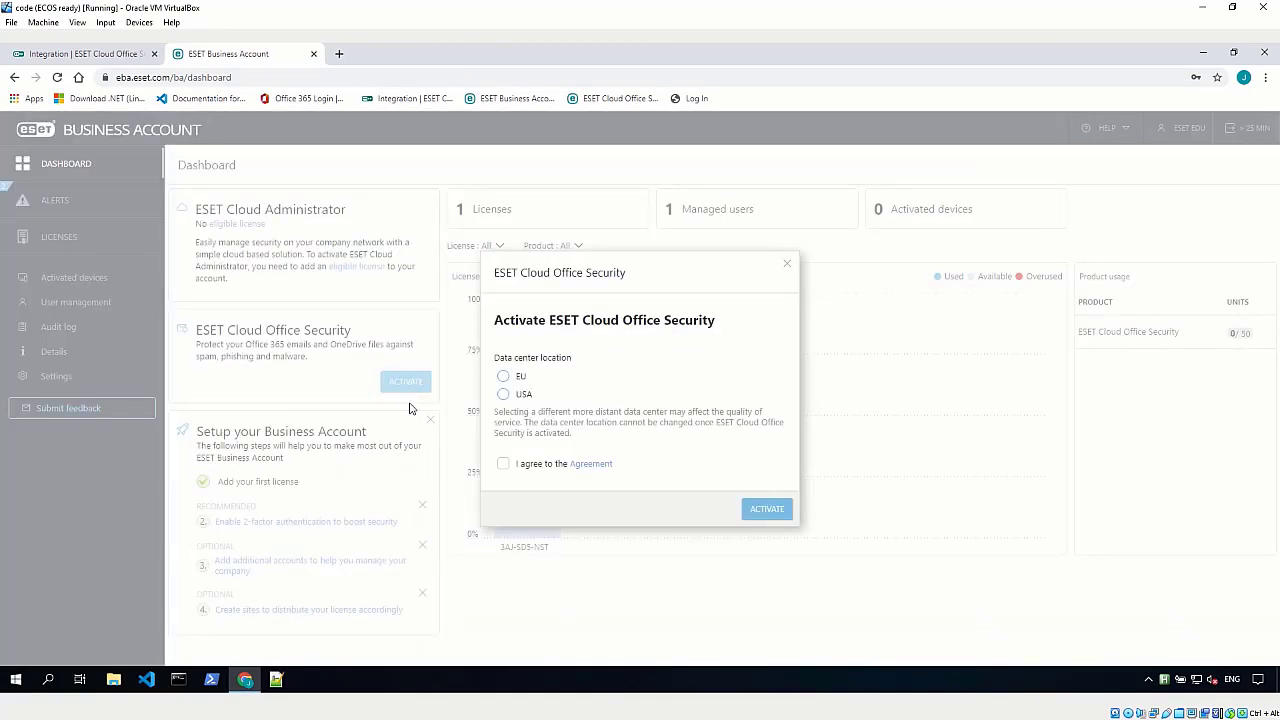
left_click(504, 377)
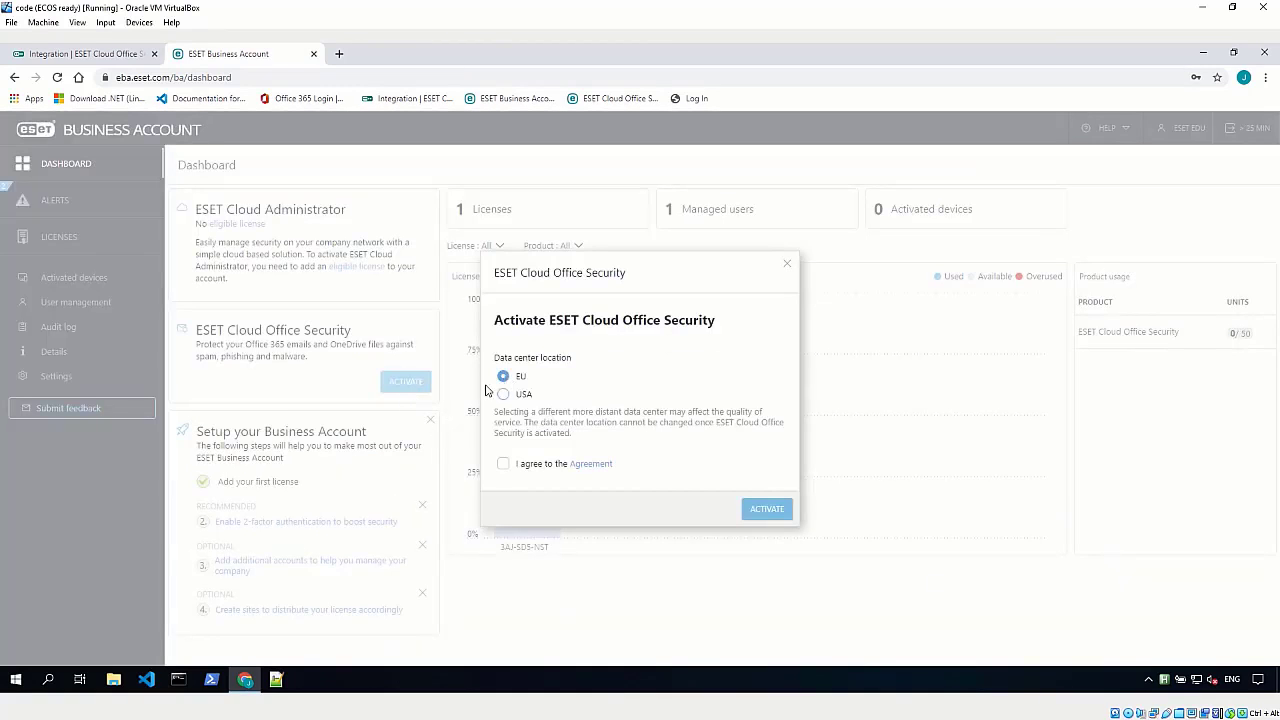
left_click(503, 464)
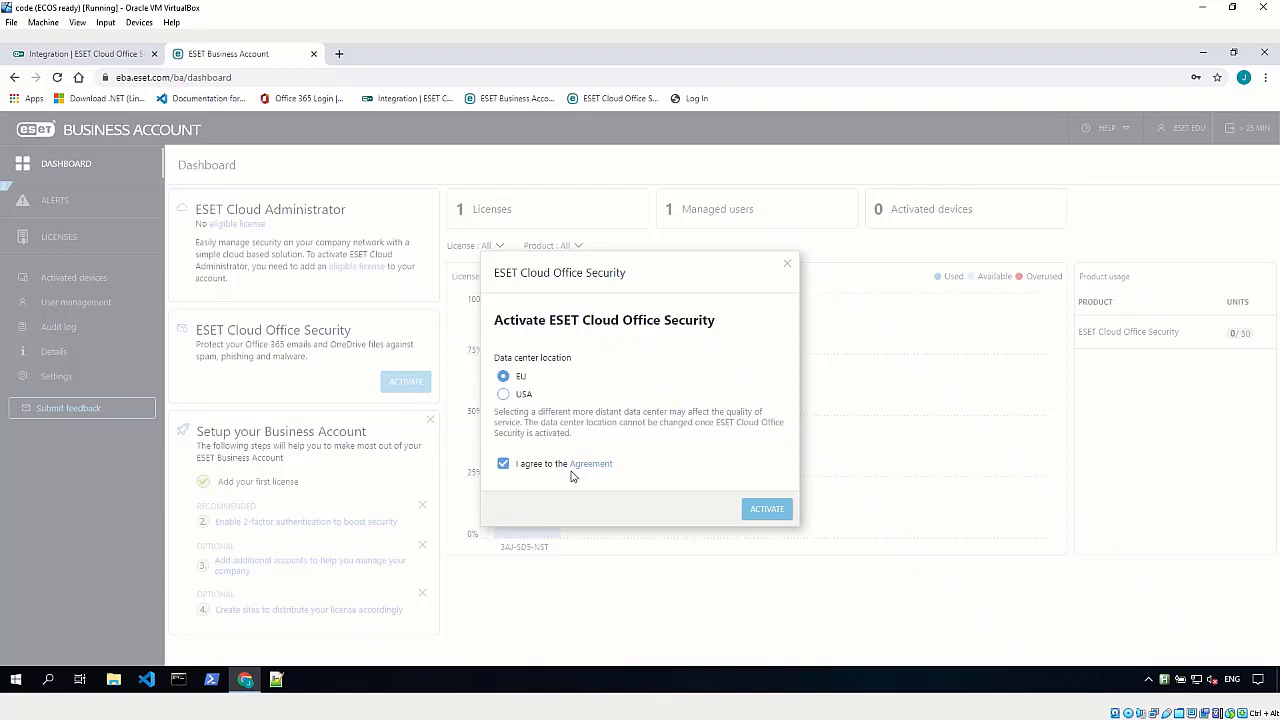
left_click(766, 510)
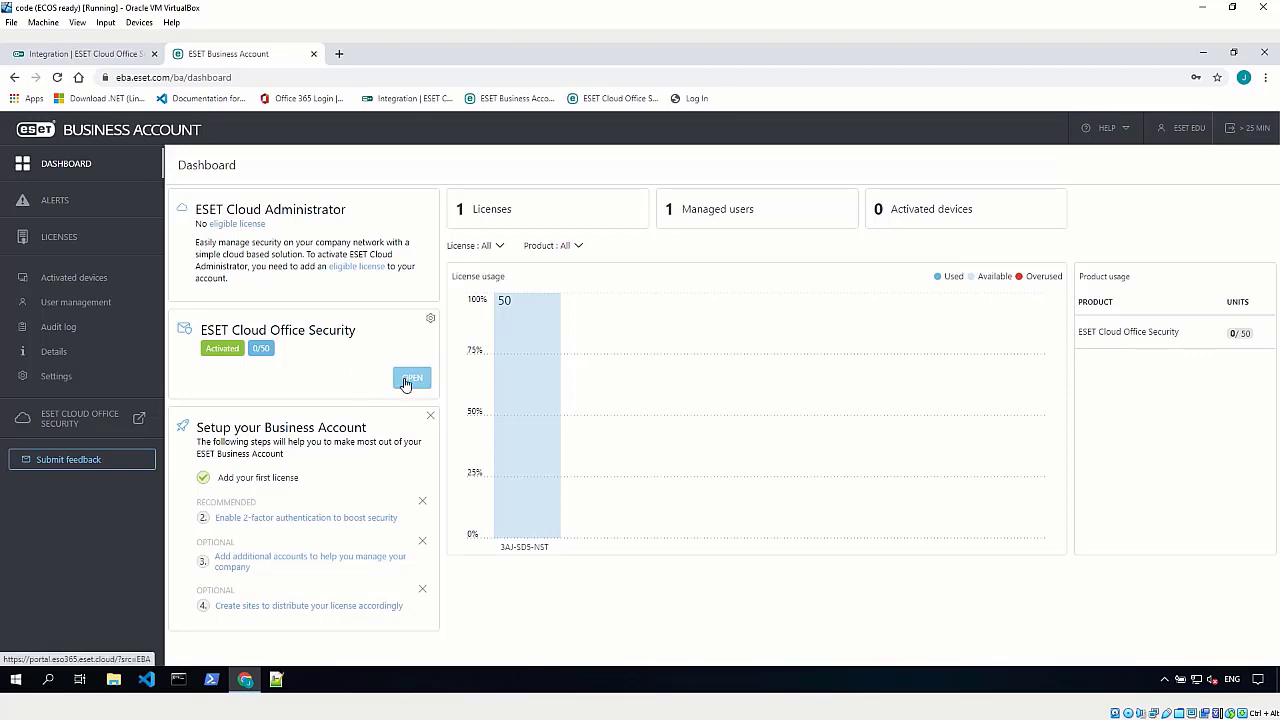
- Open ESET Cloud Office Security and submit the tenant name educationeset to add the tenant
left_click(408, 380)
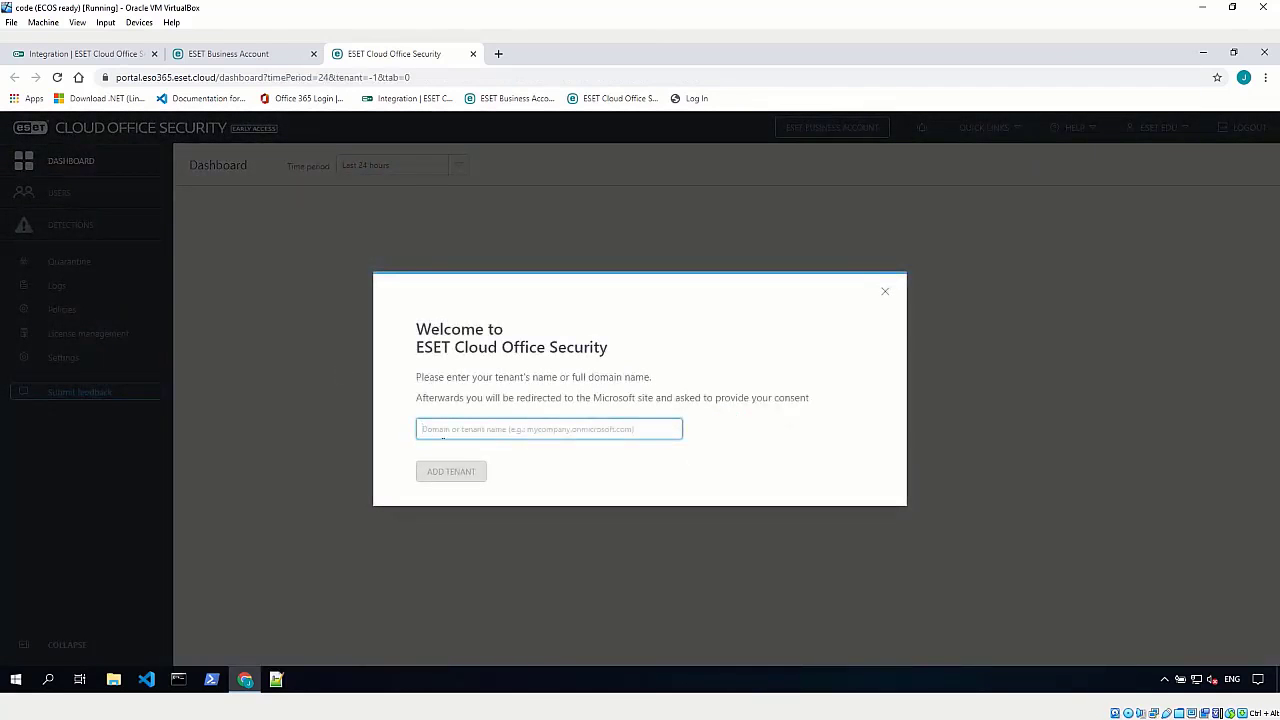
type("educationeset")
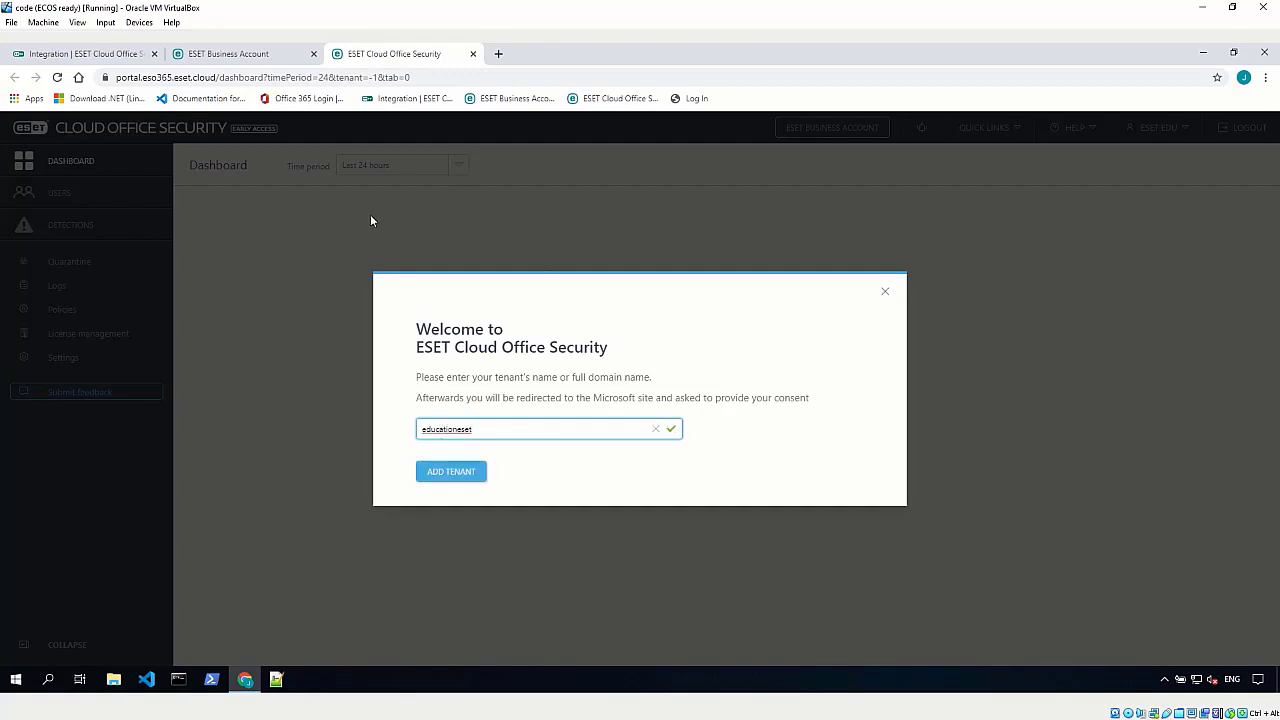
left_click(451, 471)
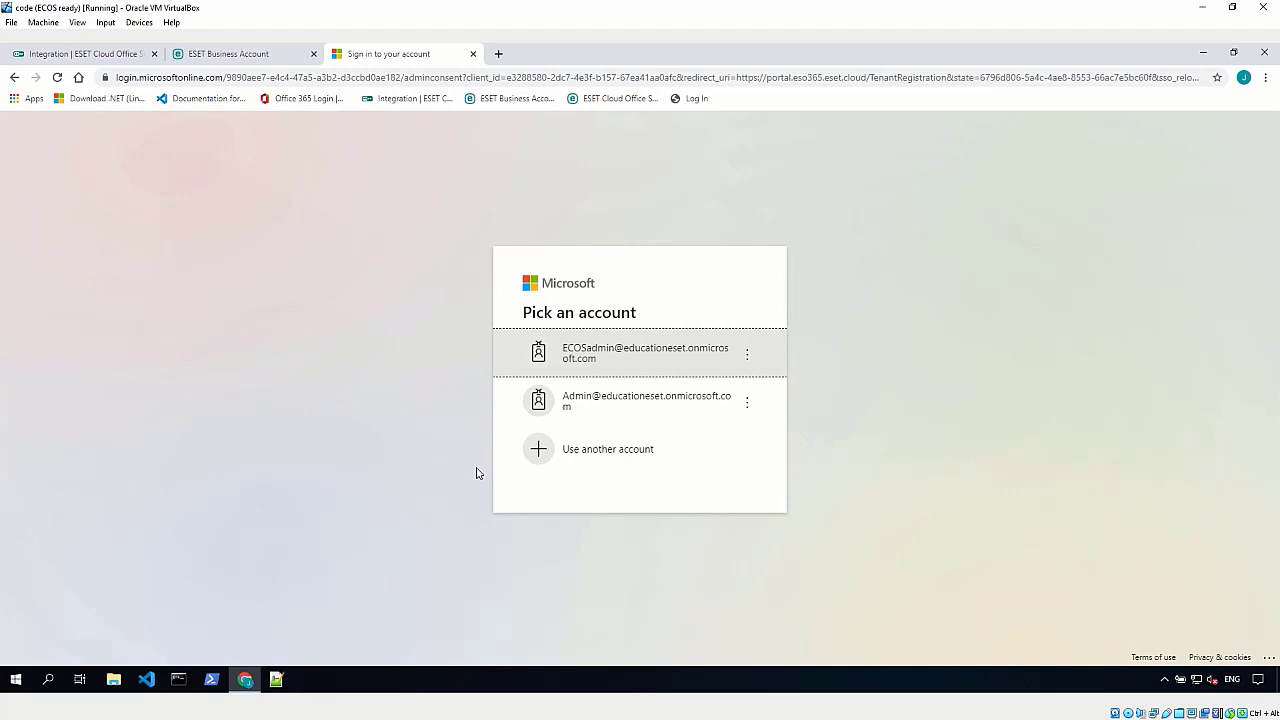
- Sign in with the ECOS admin Microsoft account and accept the permissions requested for the organization
left_click(588, 345)
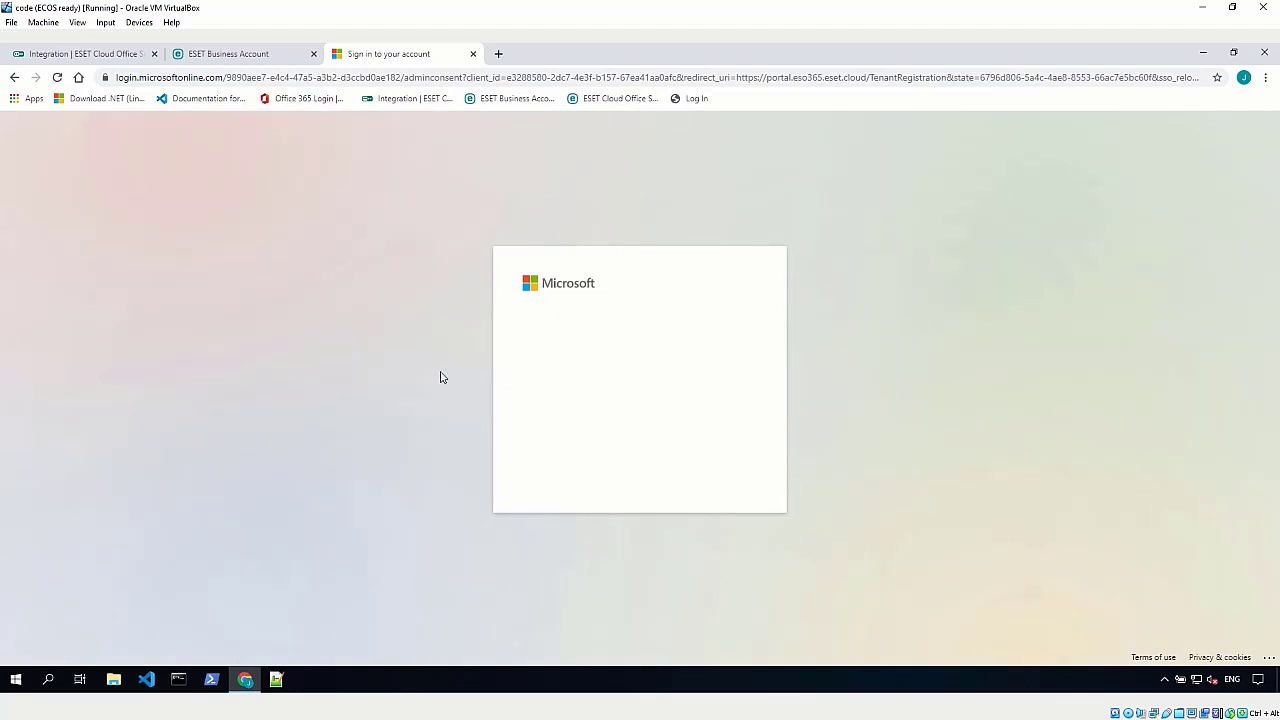
left_click(703, 452)
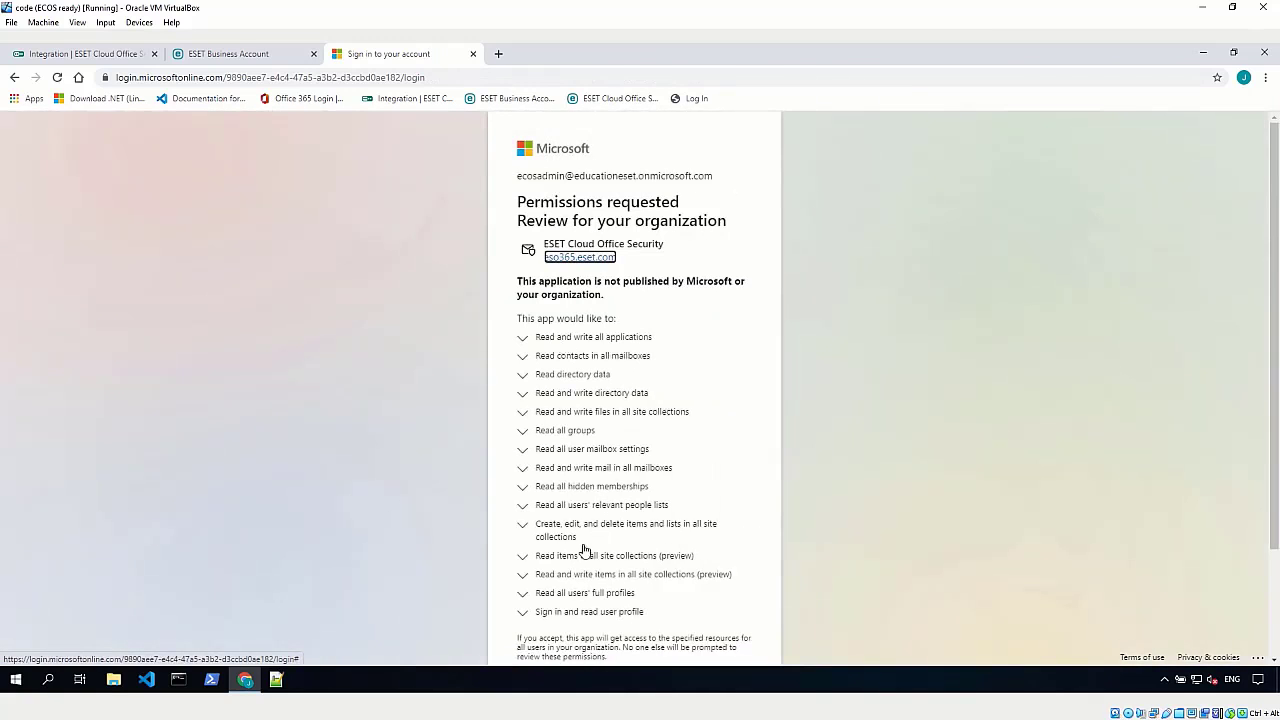
scroll(624, 538, "down", 2)
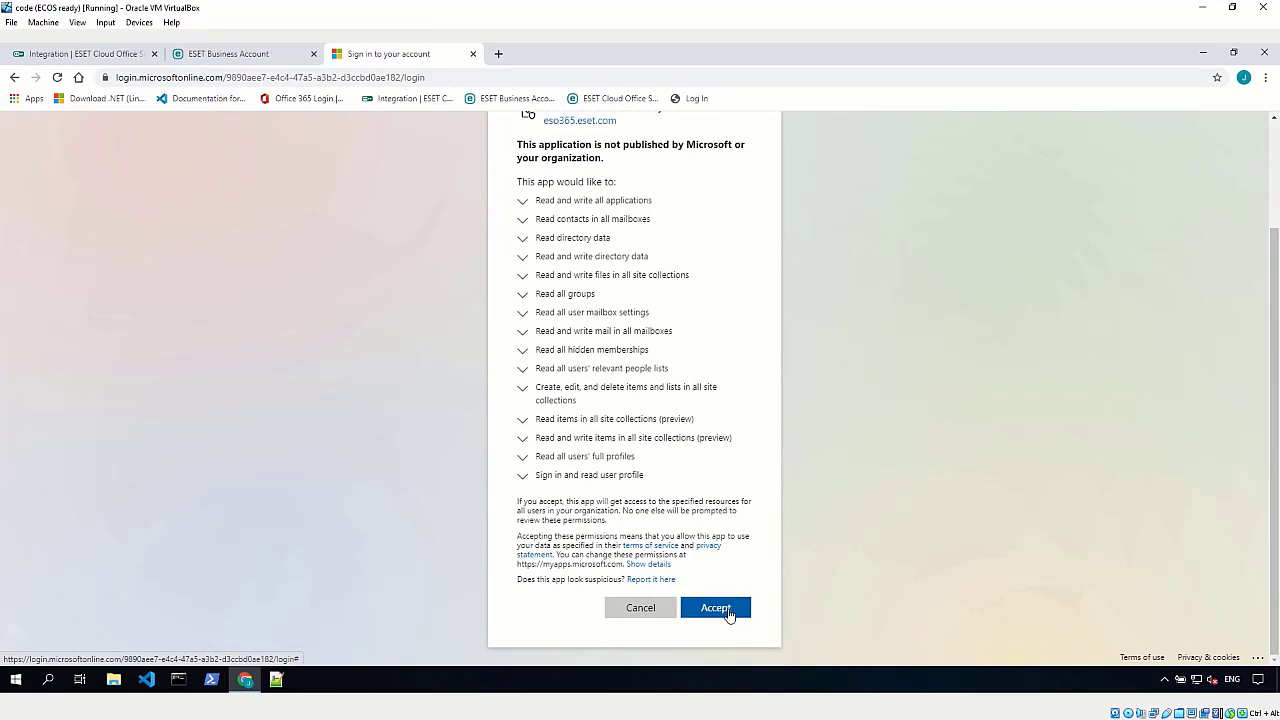
left_click(727, 611)
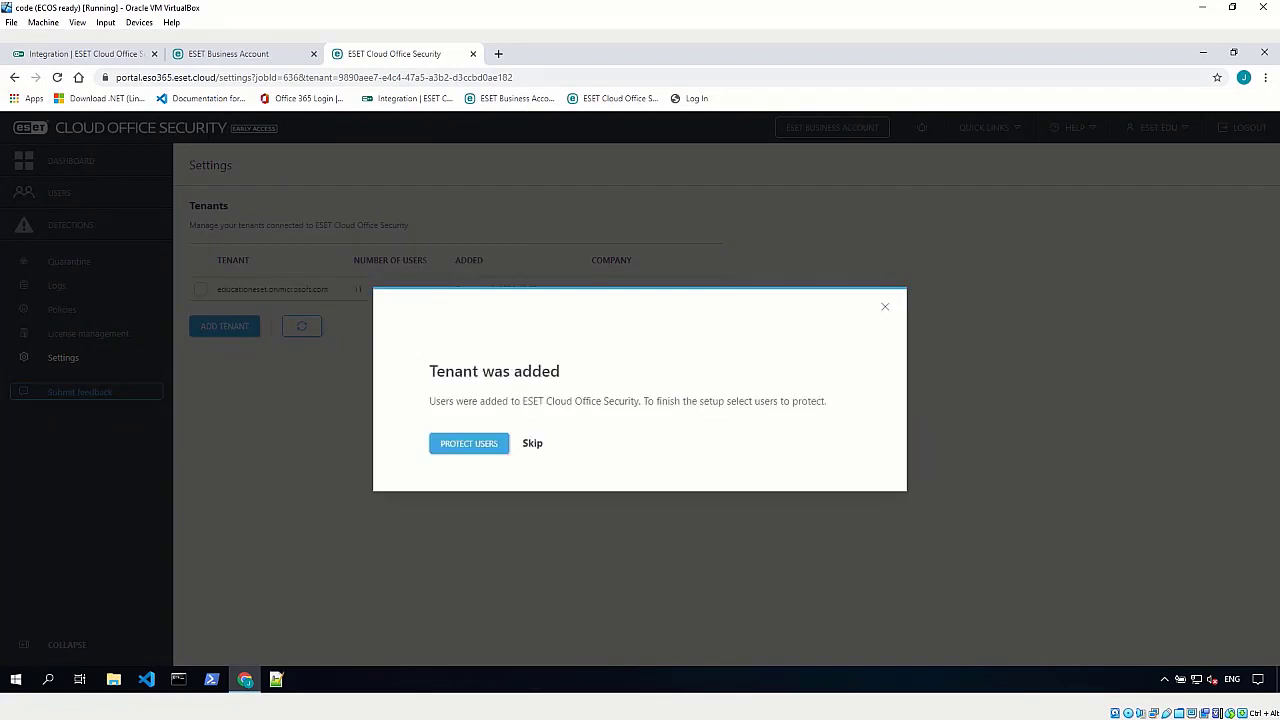
- Protect all users of the educationeset.onmicrosoft.com tenant by selecting the whole tenant
left_click(469, 443)
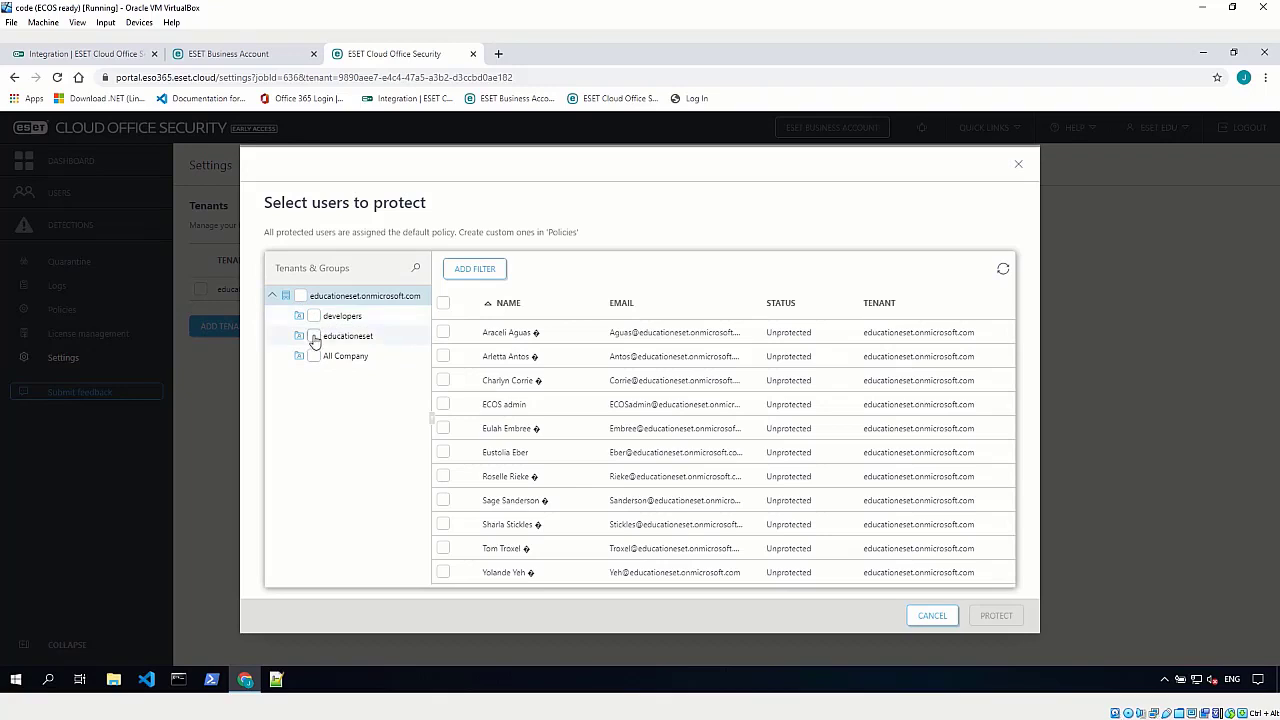
left_click(301, 297)
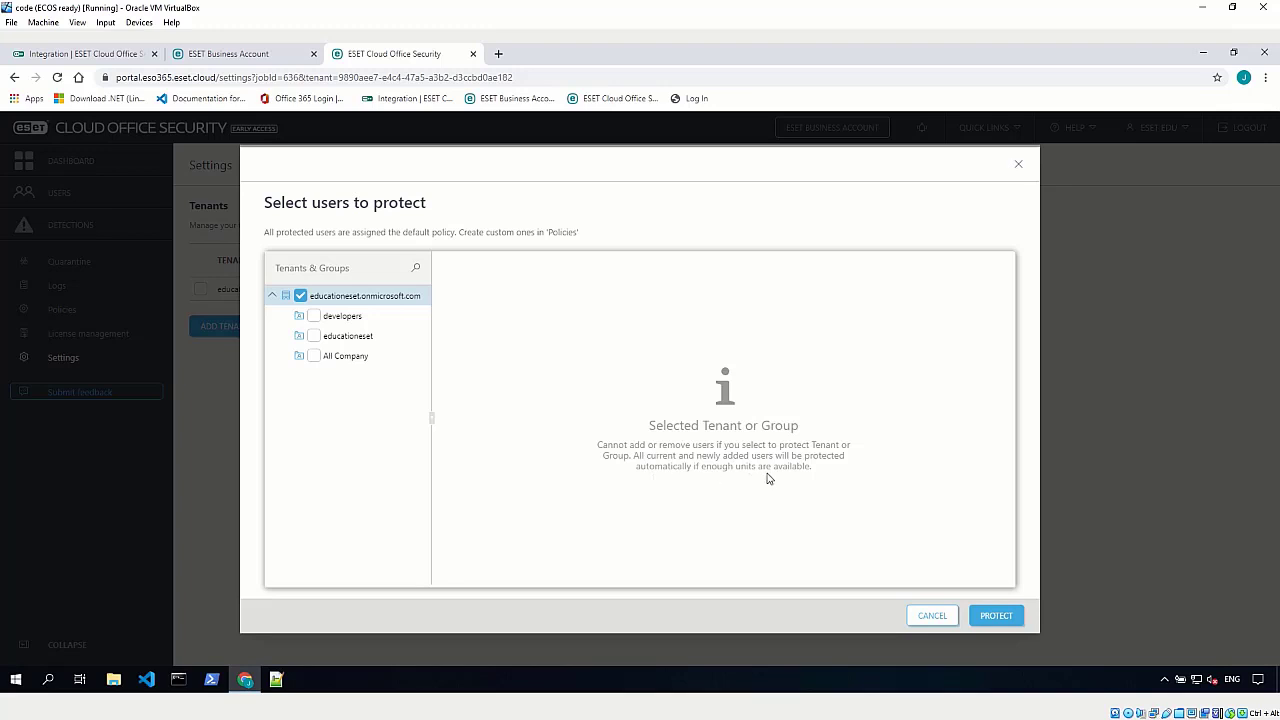
left_click(994, 616)
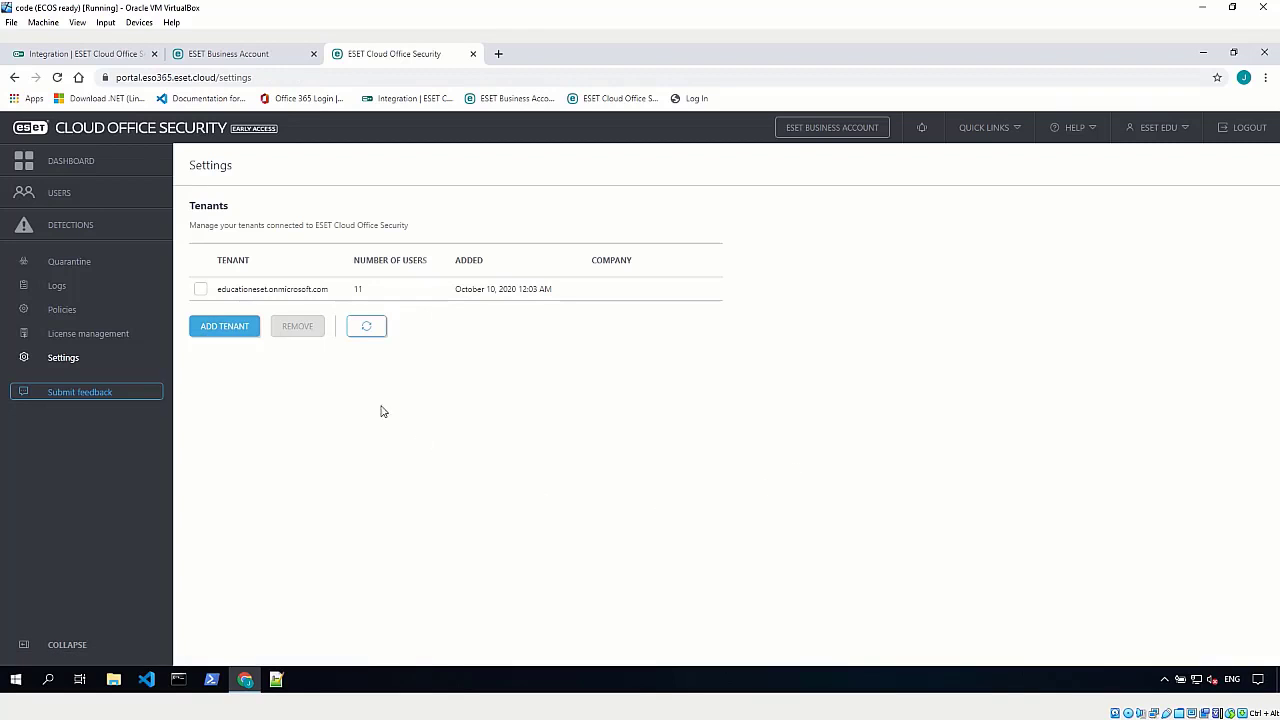
- Review the dashboard's Overview, Exchange Online and OneDrive statistics and the available time period options
left_click(76, 163)
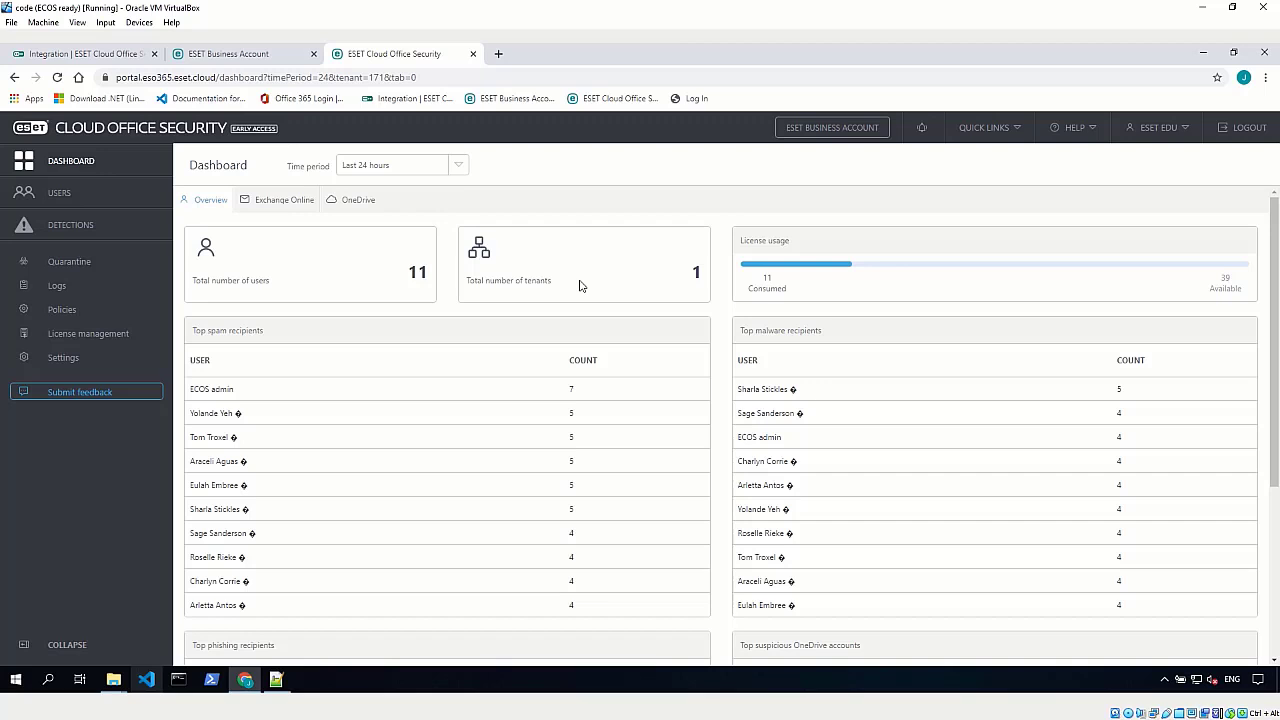
left_click(284, 200)
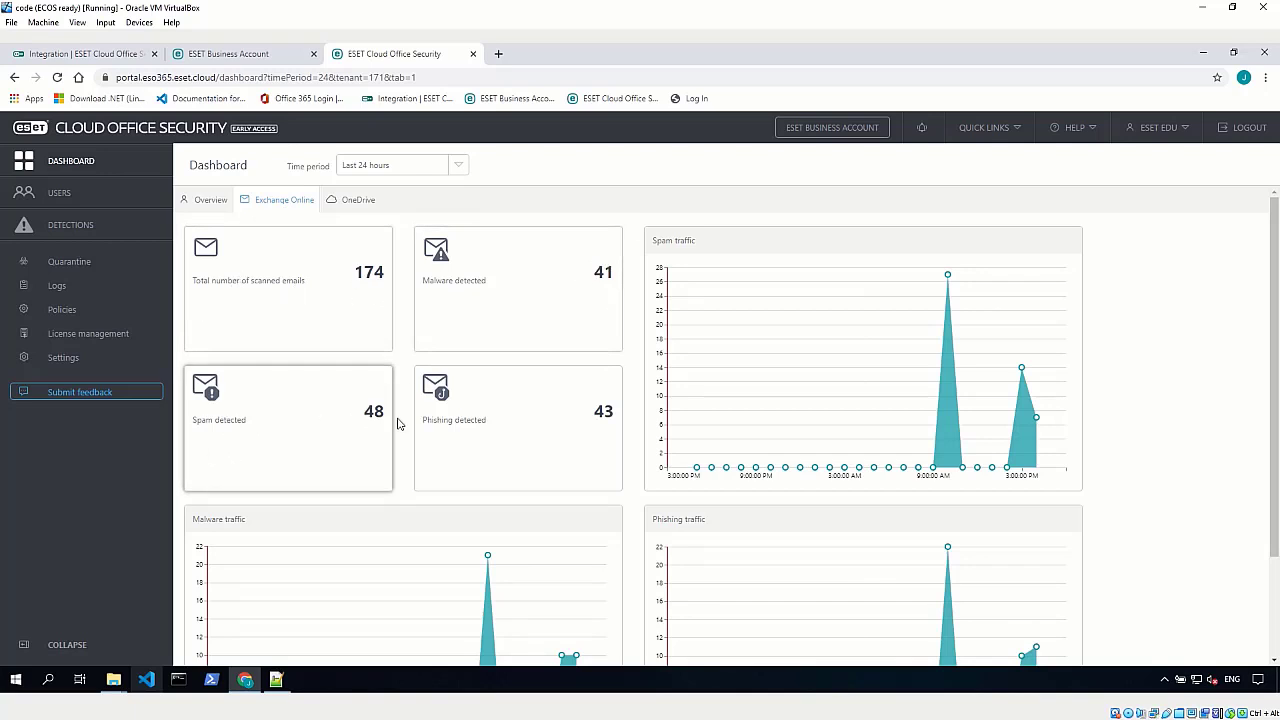
left_click(363, 206)
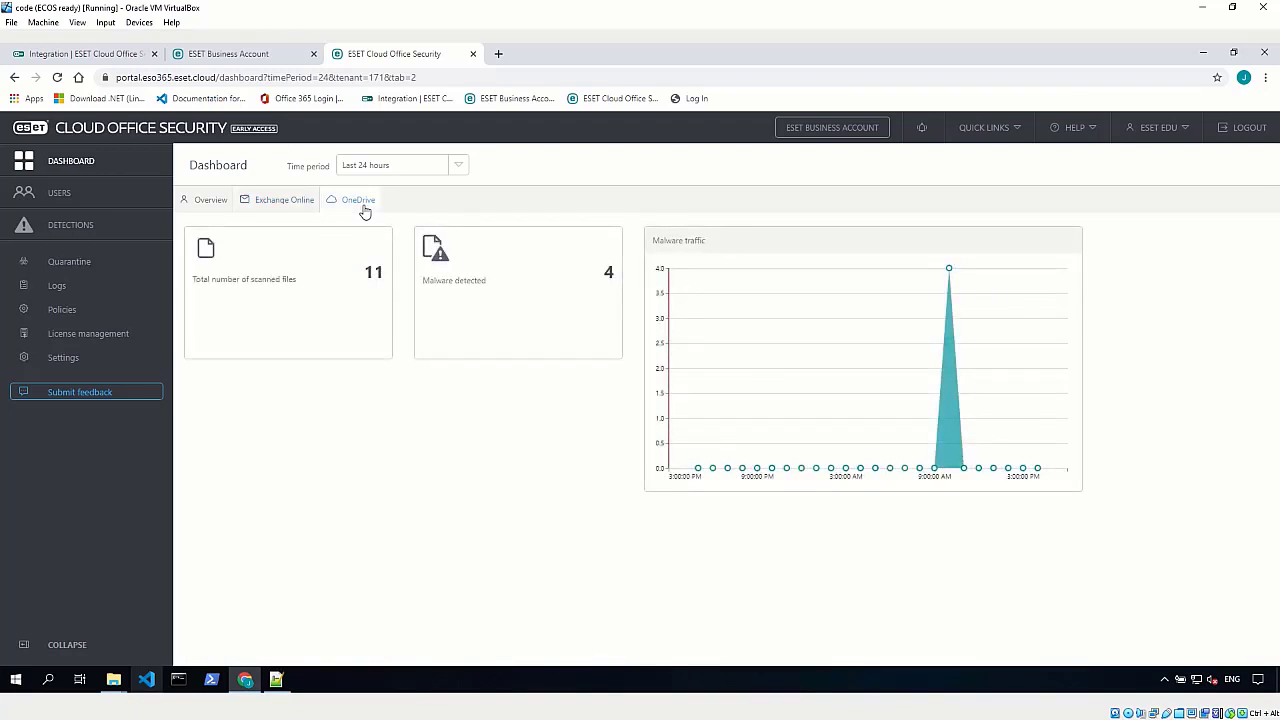
left_click(222, 204)
left_click(458, 165)
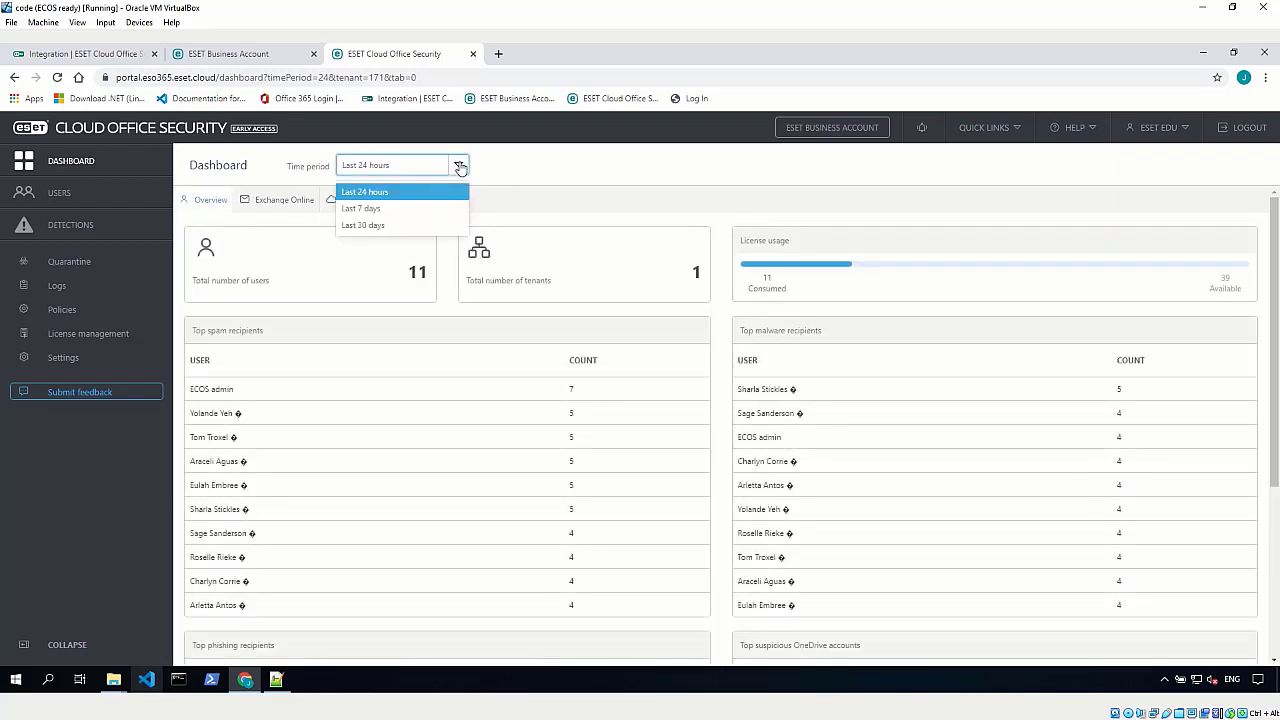
left_click(390, 166)
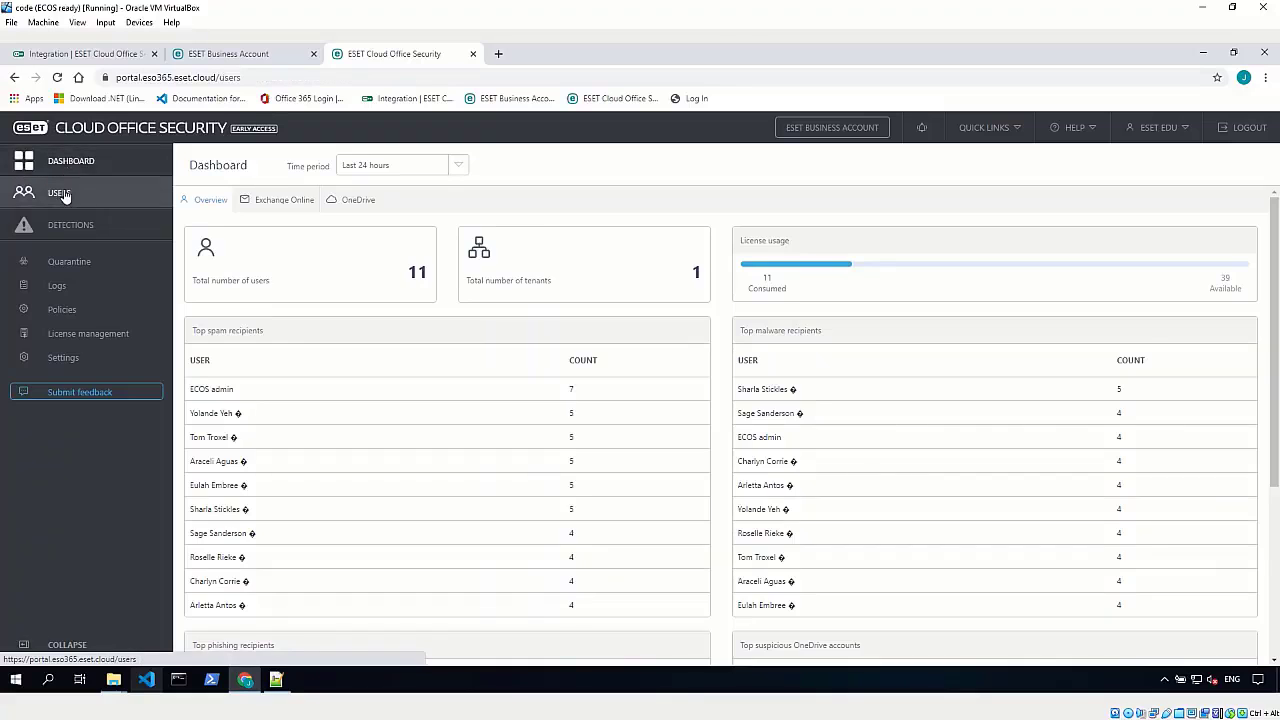
- Examine the user lists of the educationeset group, the developers group and the whole educationeset.onmicrosoft.com tenant
left_click(62, 194)
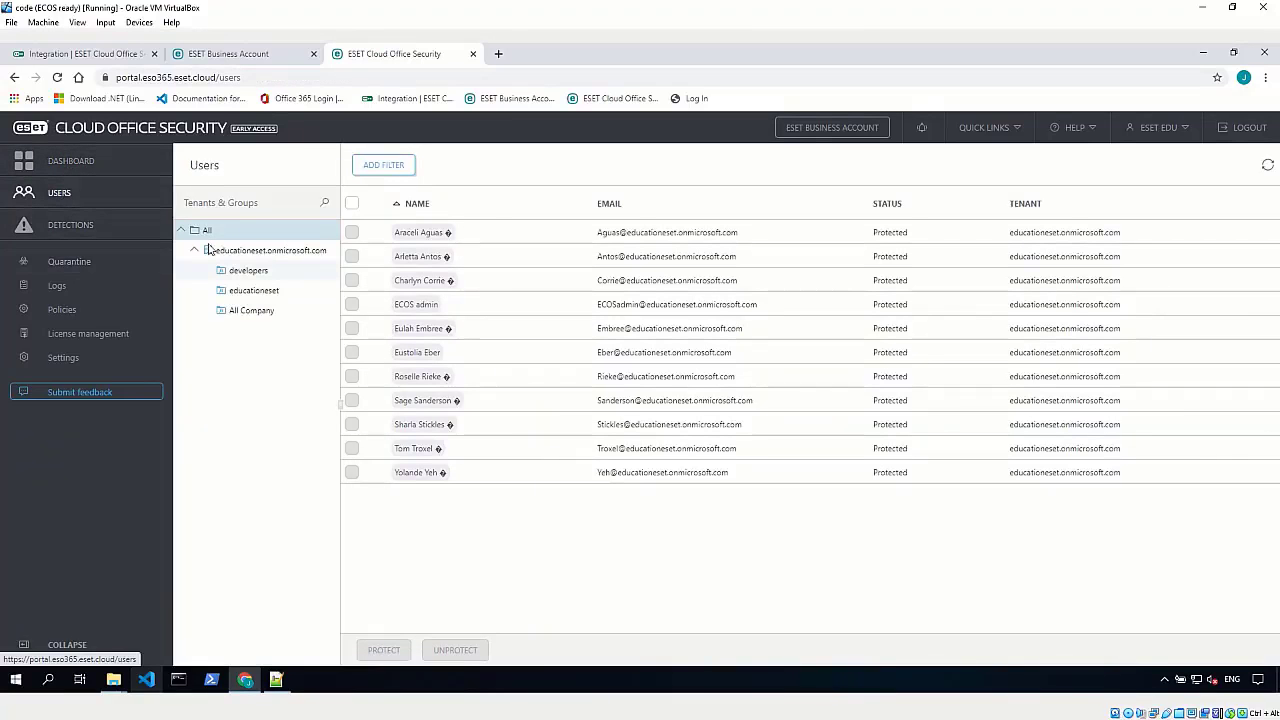
left_click(245, 290)
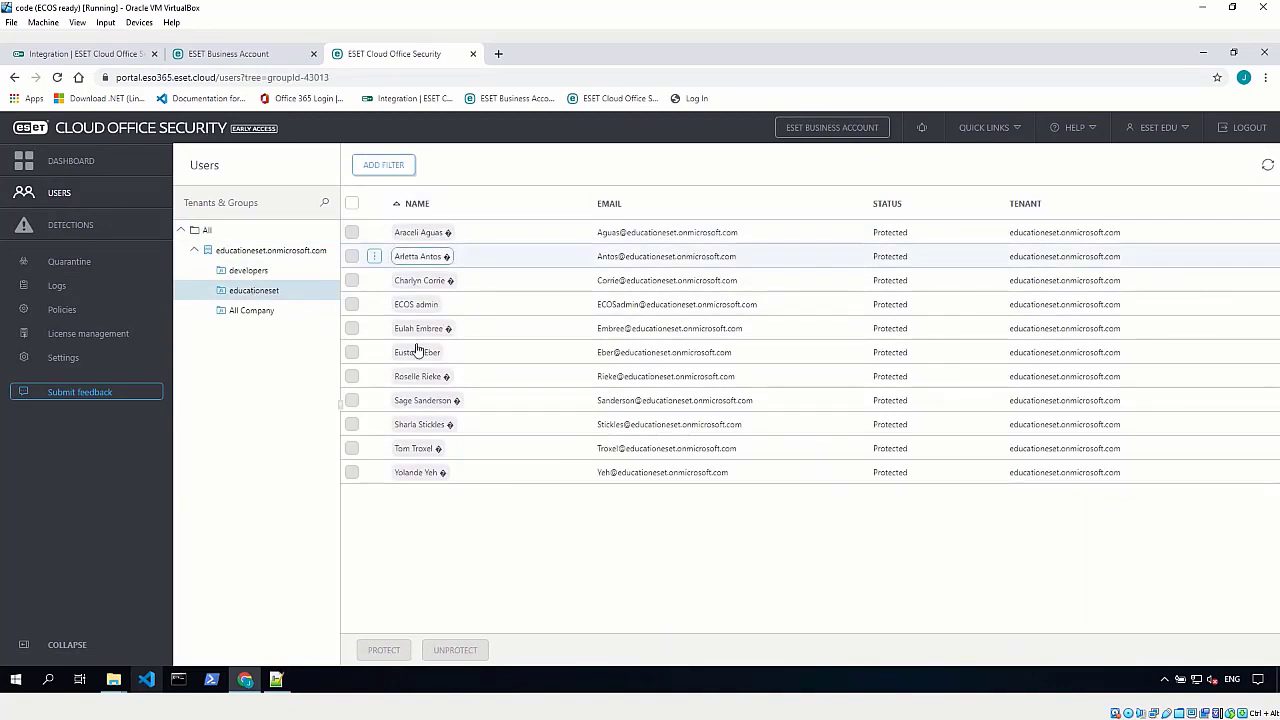
left_click(247, 273)
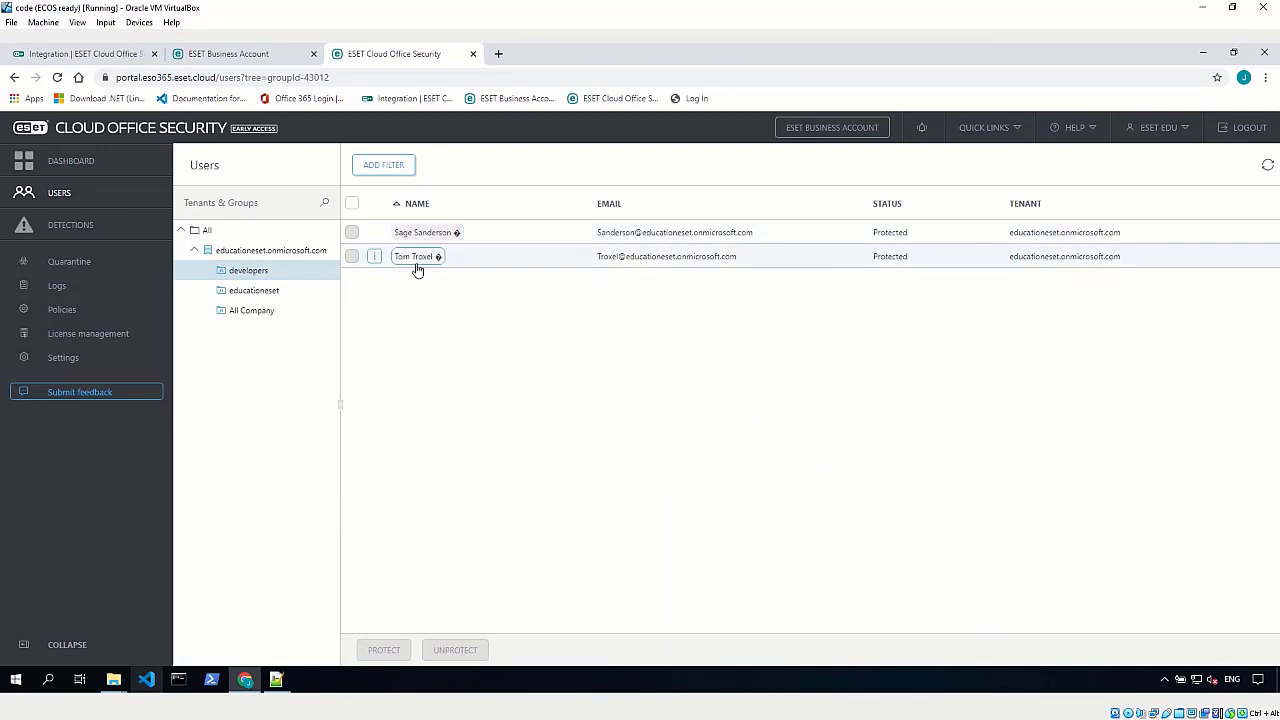
left_click(266, 252)
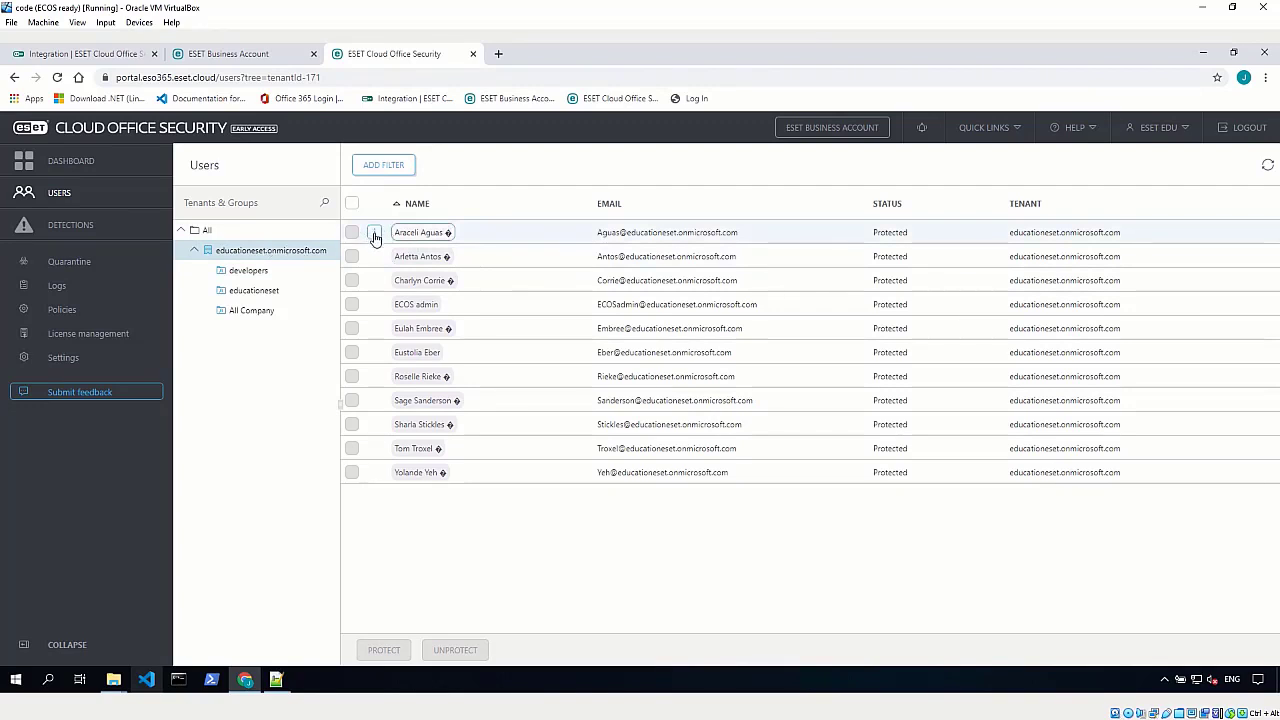
- Show the details of the eighth user in the tenant list and inspect their configuration settings and assigned policies
left_click(376, 401)
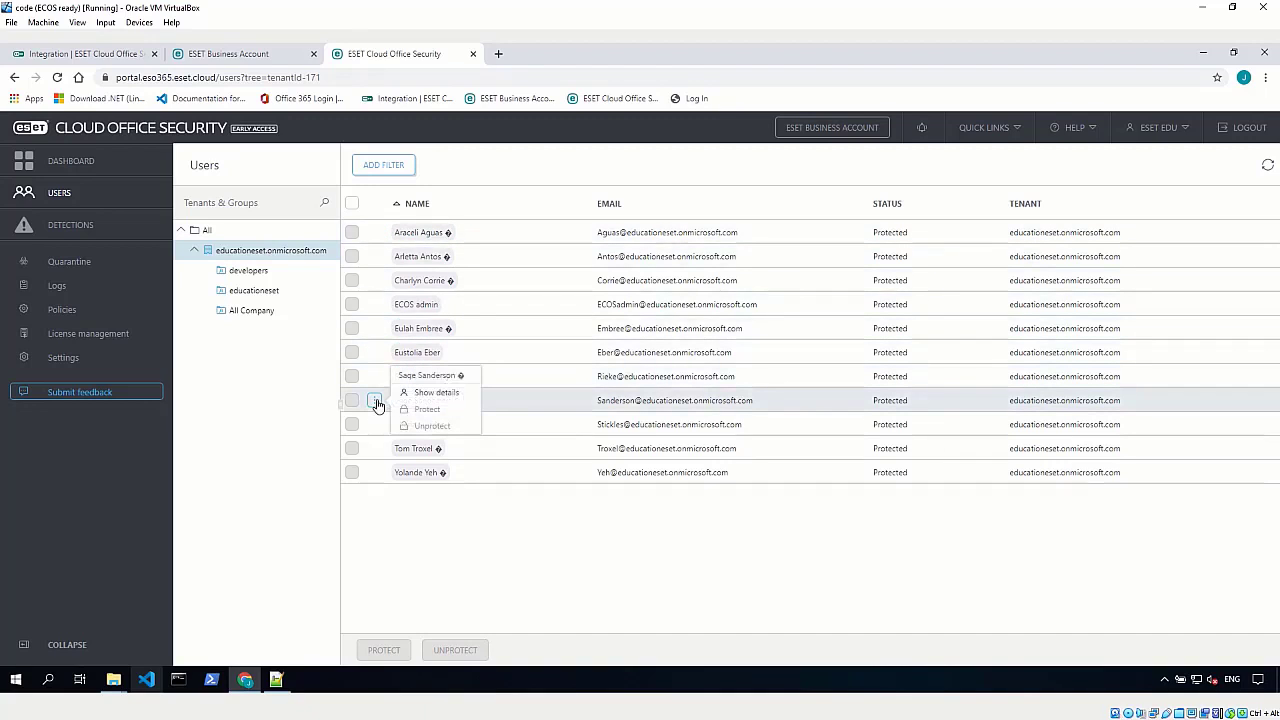
left_click(443, 393)
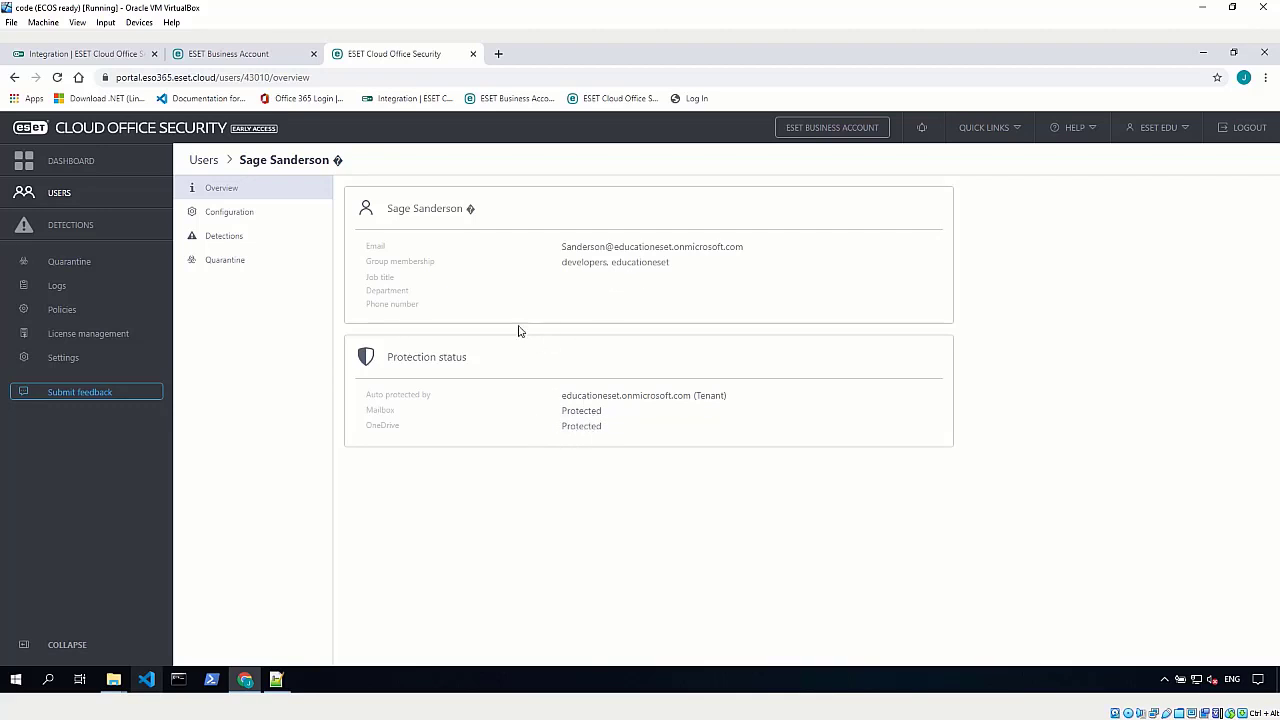
left_click(245, 219)
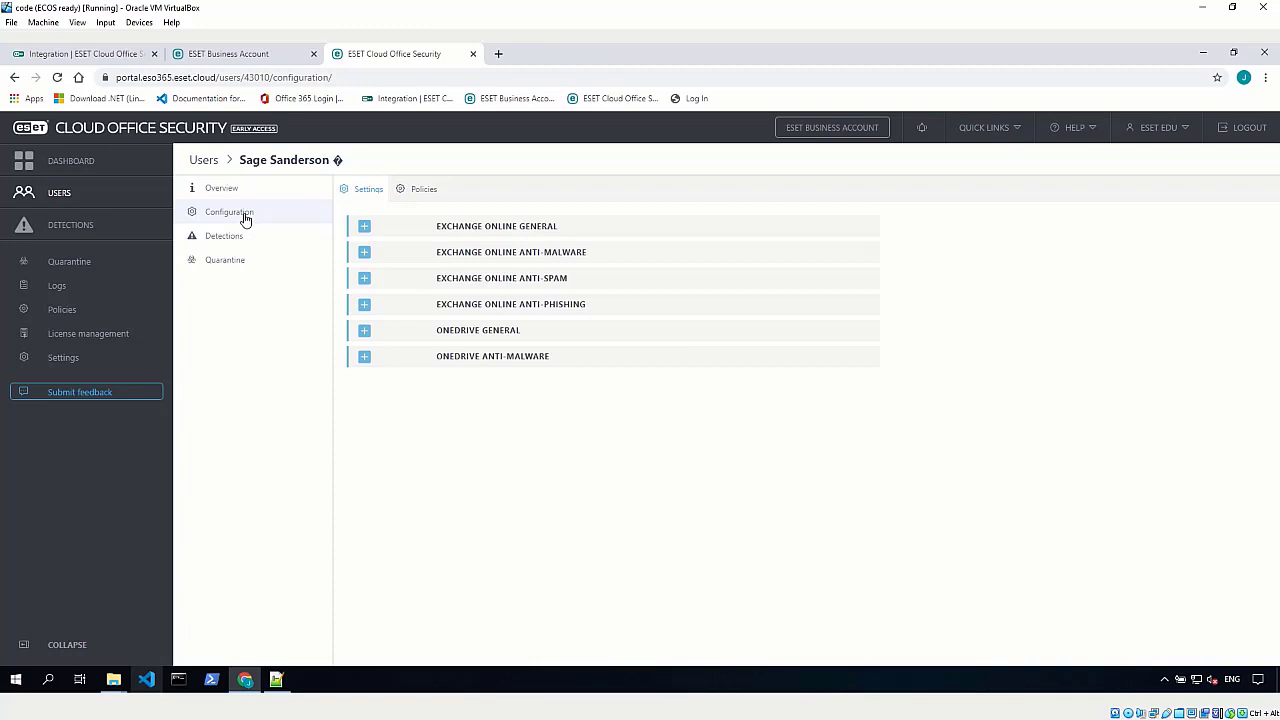
left_click(424, 192)
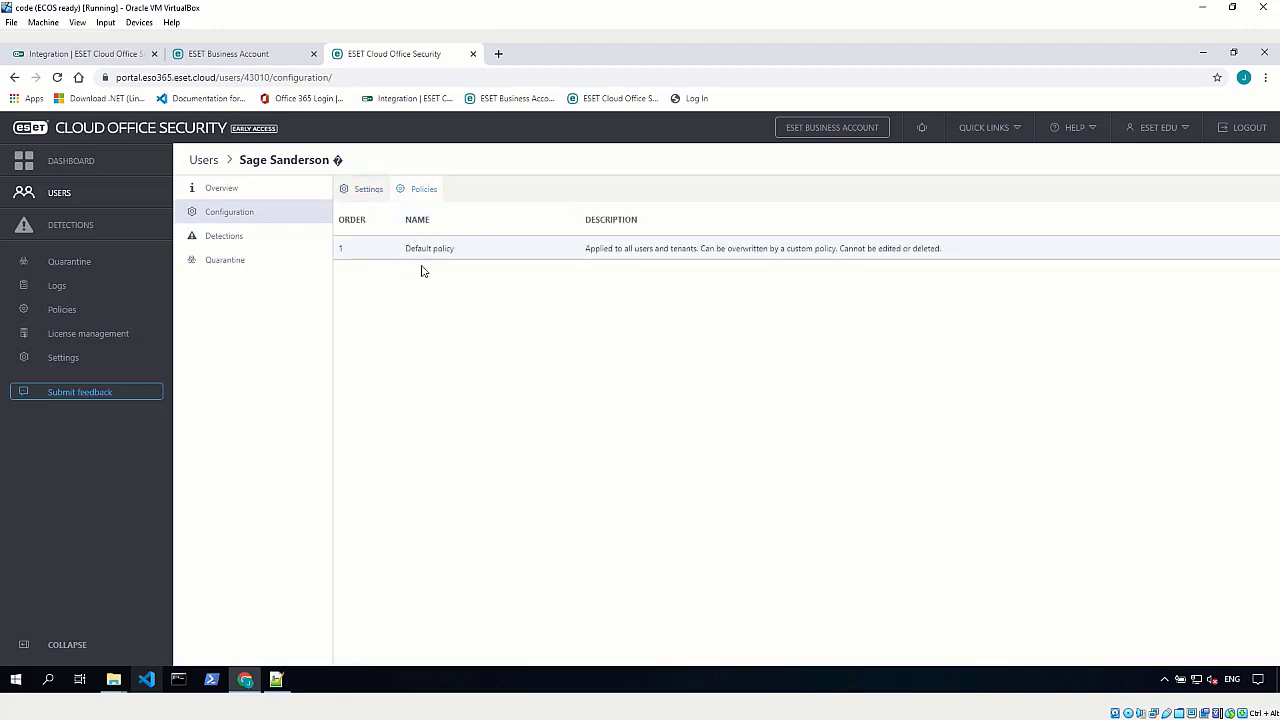
left_click(369, 190)
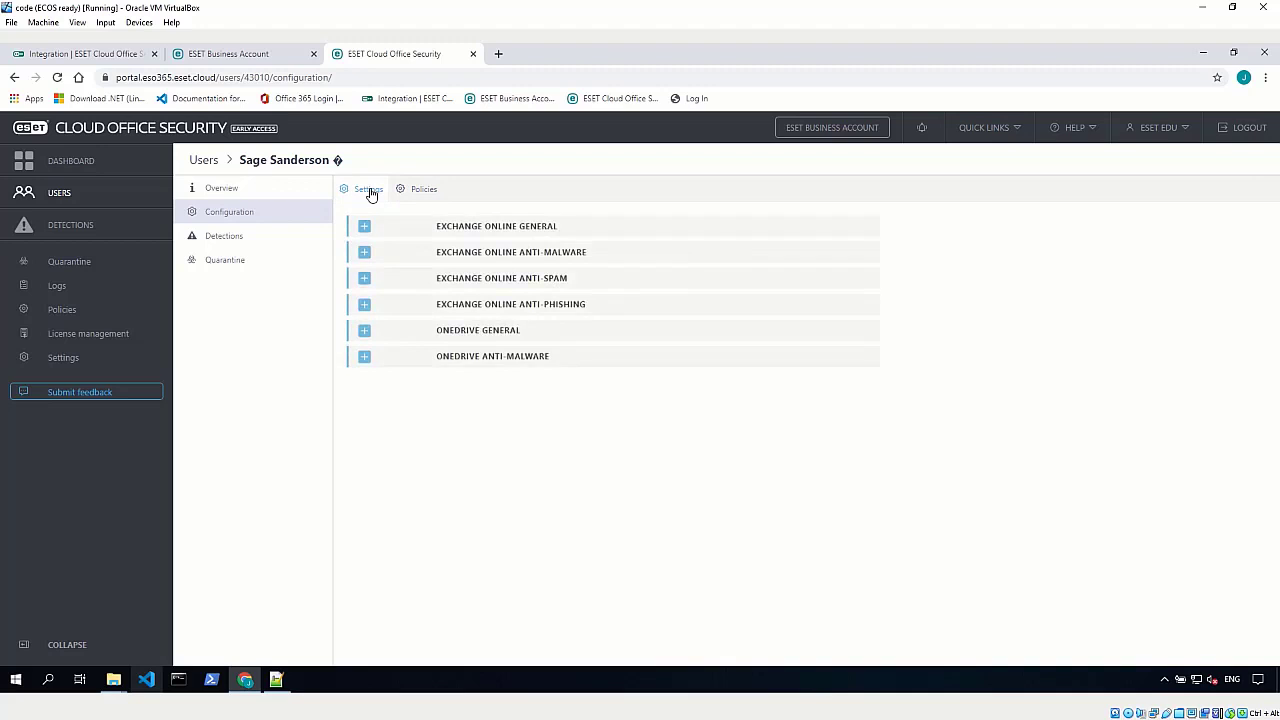
- Review the user's Exchange Online detections and inspect the details of the most recent malware6 detection
left_click(226, 237)
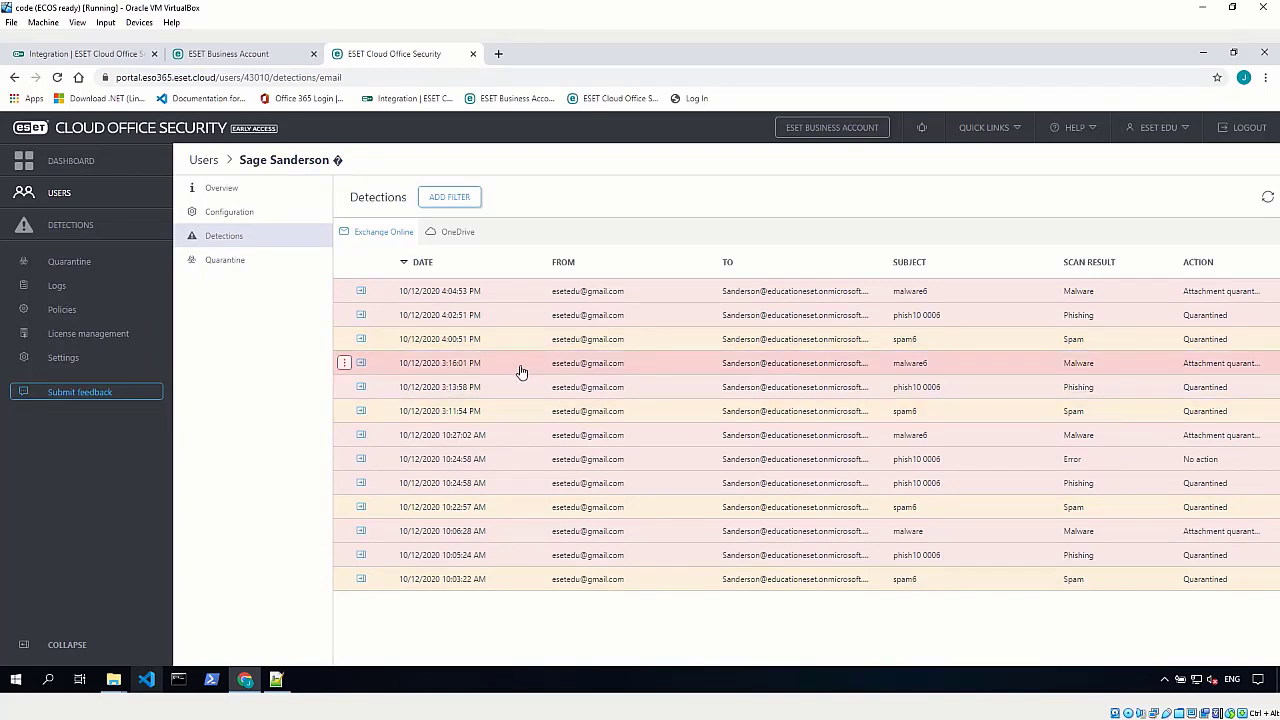
left_click(364, 298)
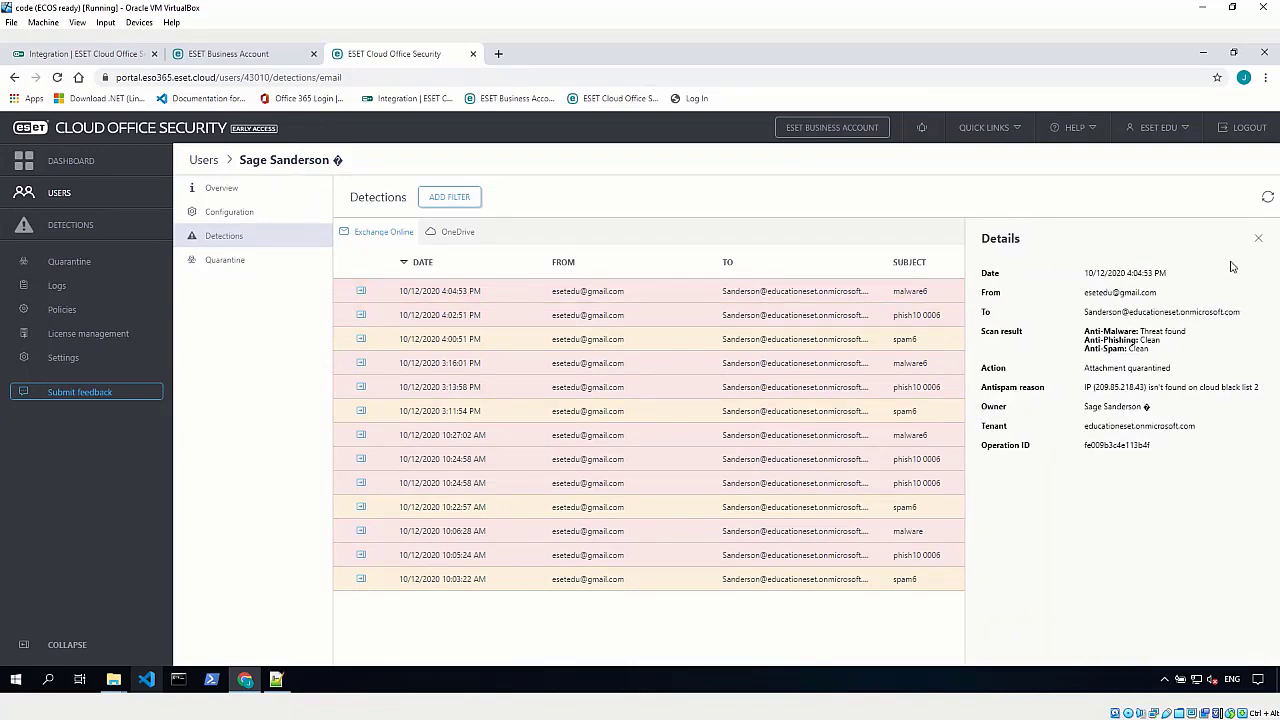
left_click(1259, 243)
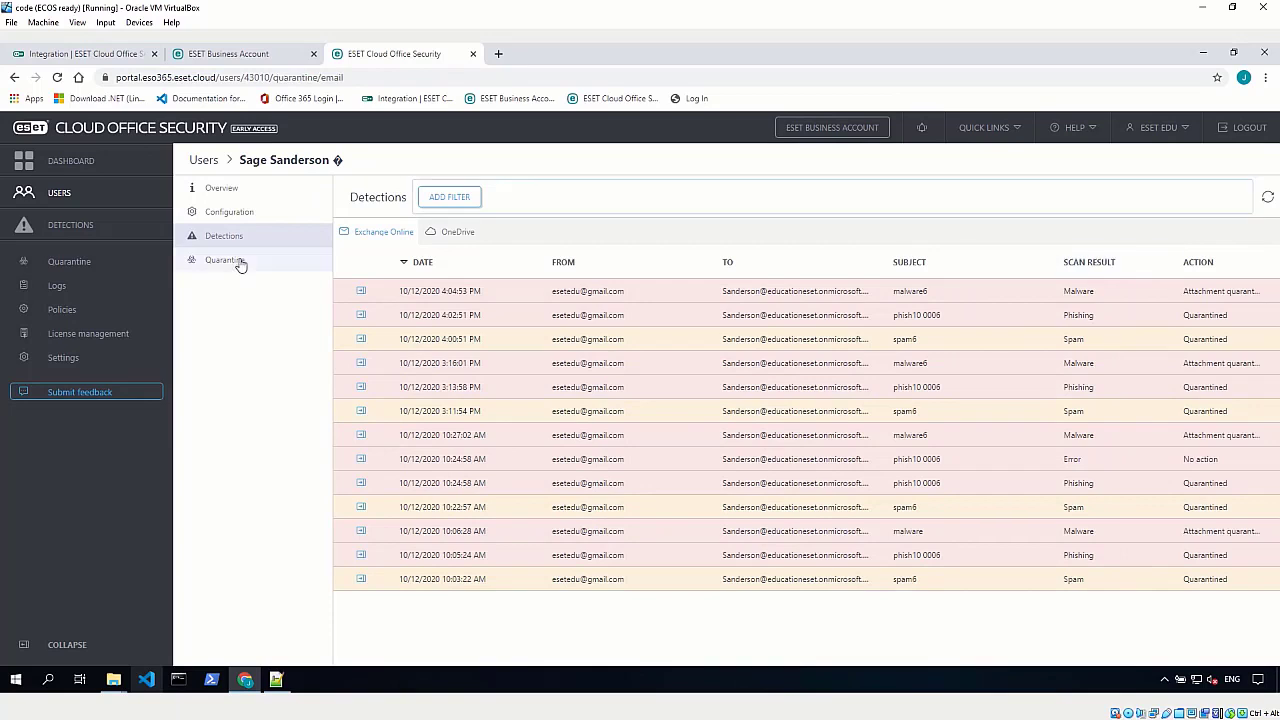
- Review the user's Exchange Online quarantine and the release, delete and download options for the latest malware6 item
left_click(237, 260)
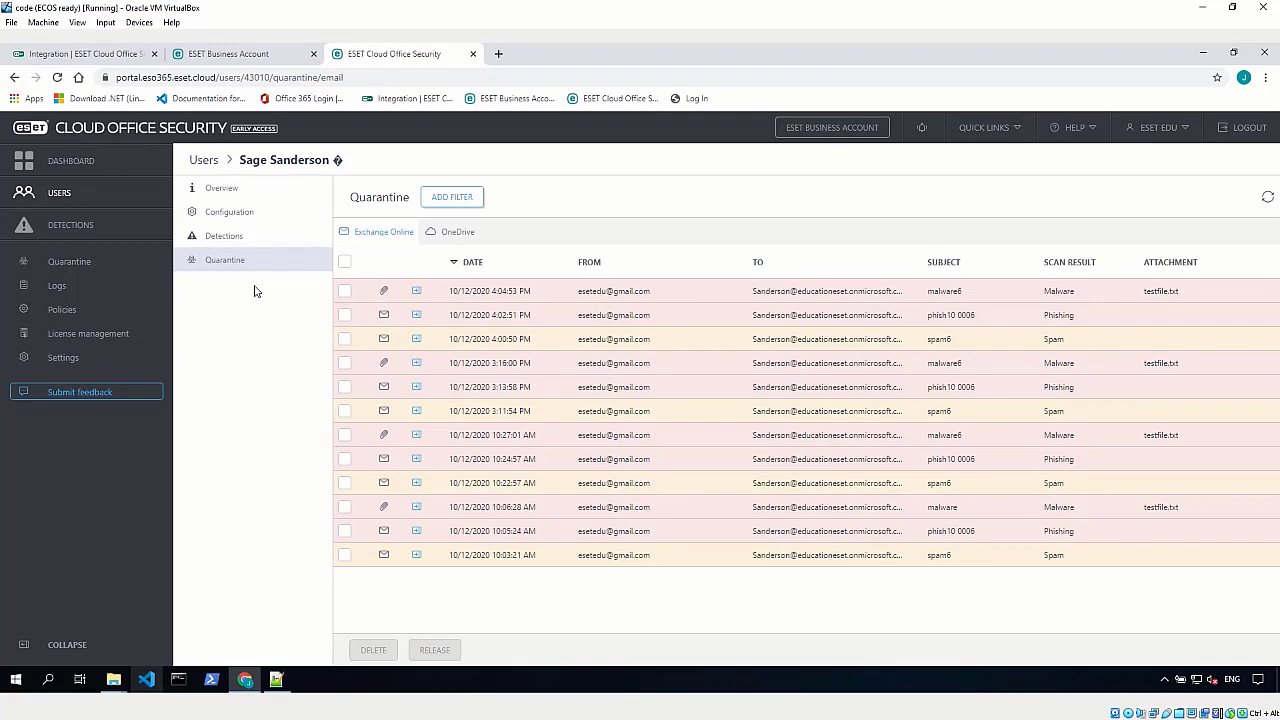
left_click(367, 291)
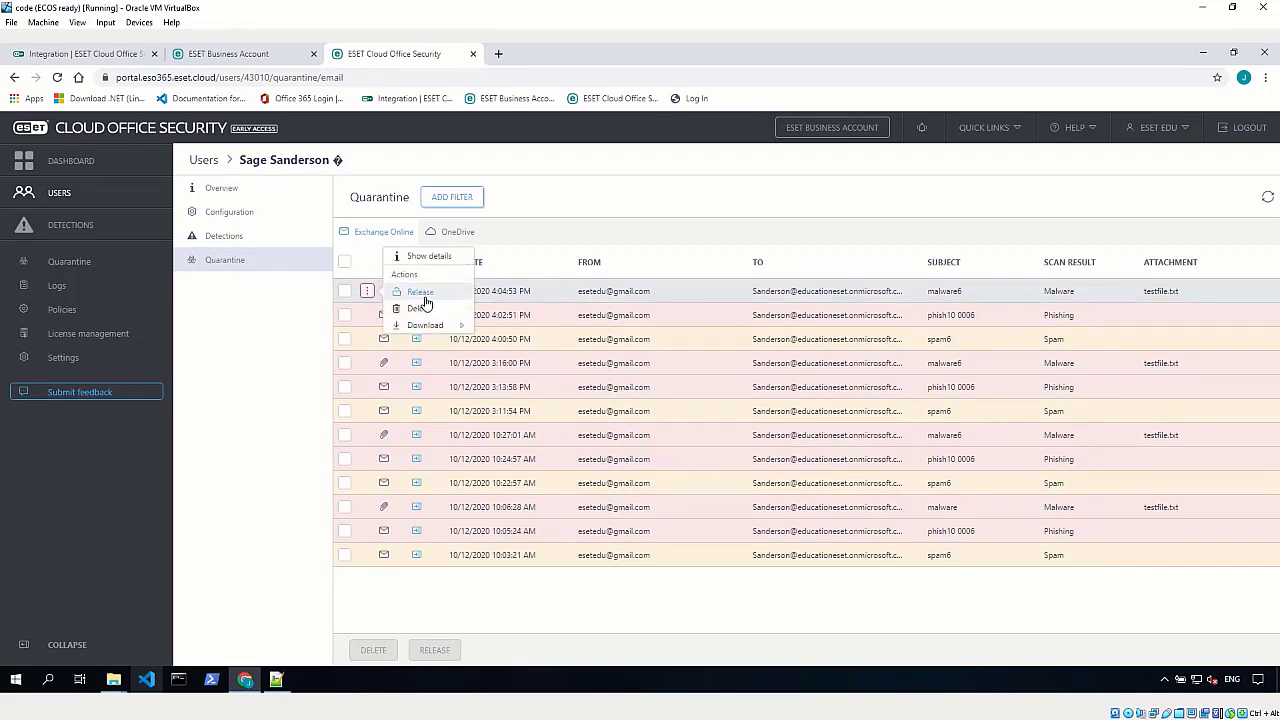
mouse_move(425, 325)
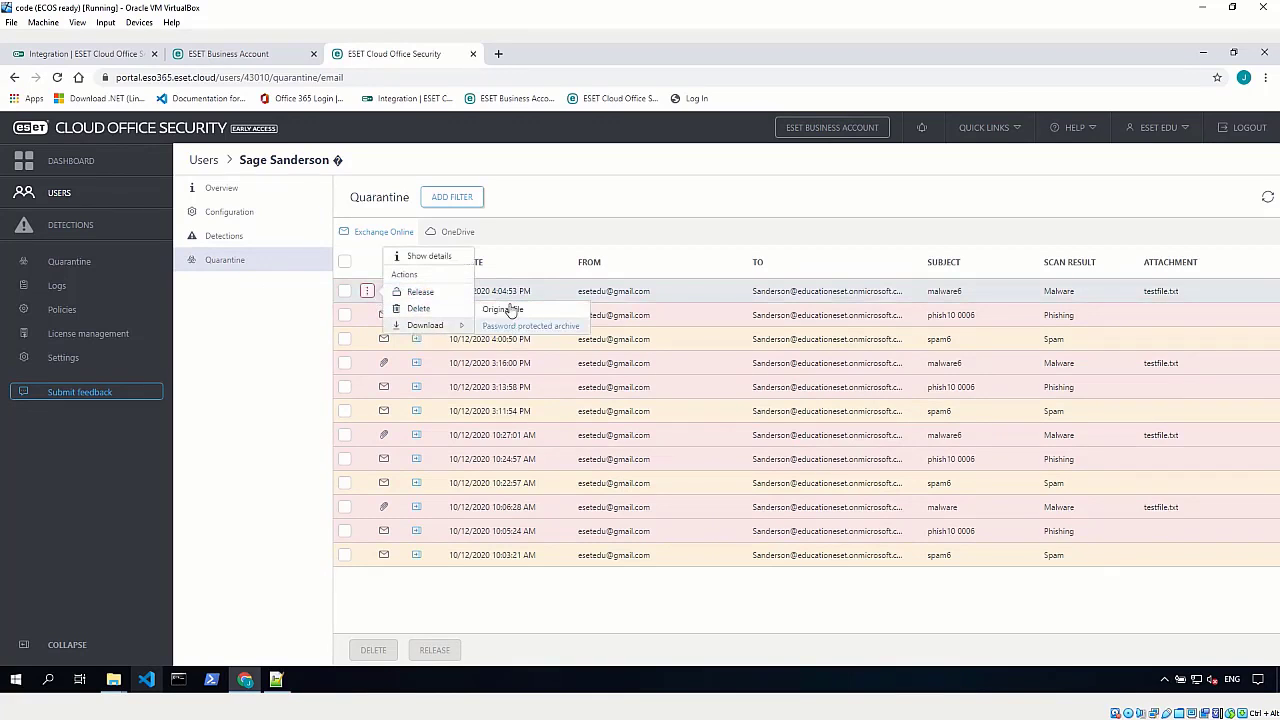
left_click(235, 330)
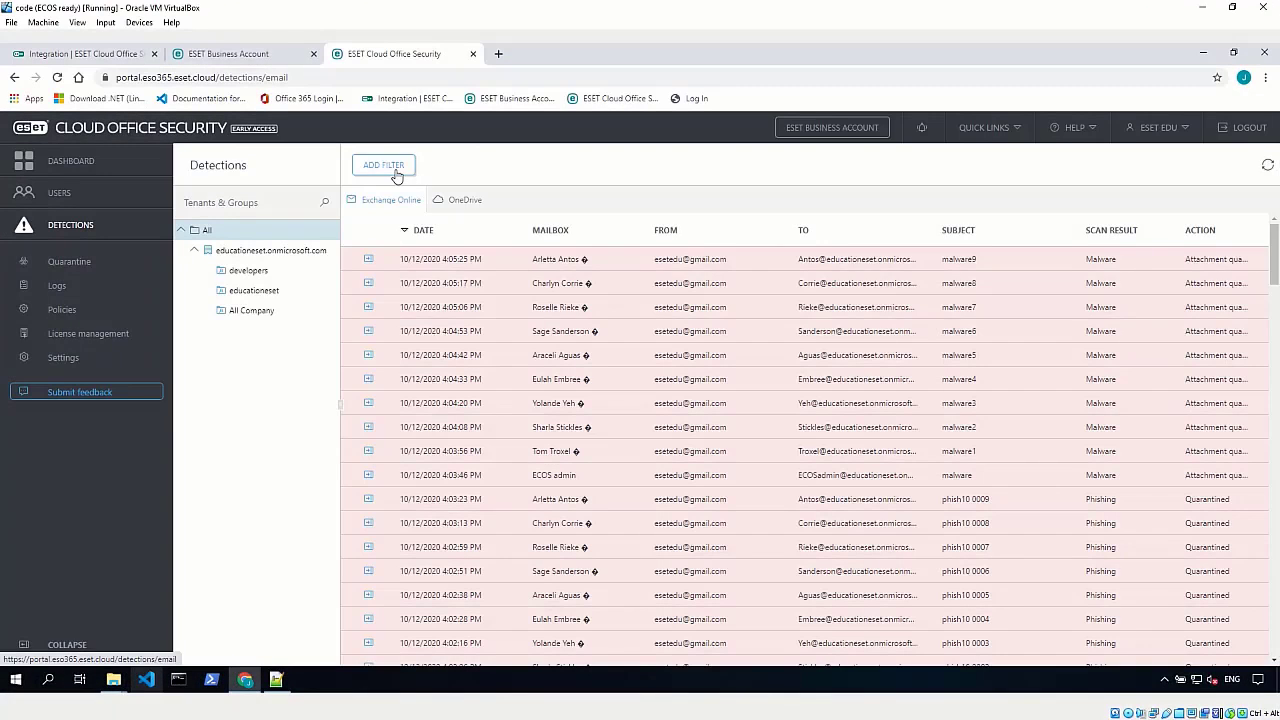
- Filter the Exchange Online detections by the Phishing scan result, review the matching entries, and remove the filter
left_click(384, 165)
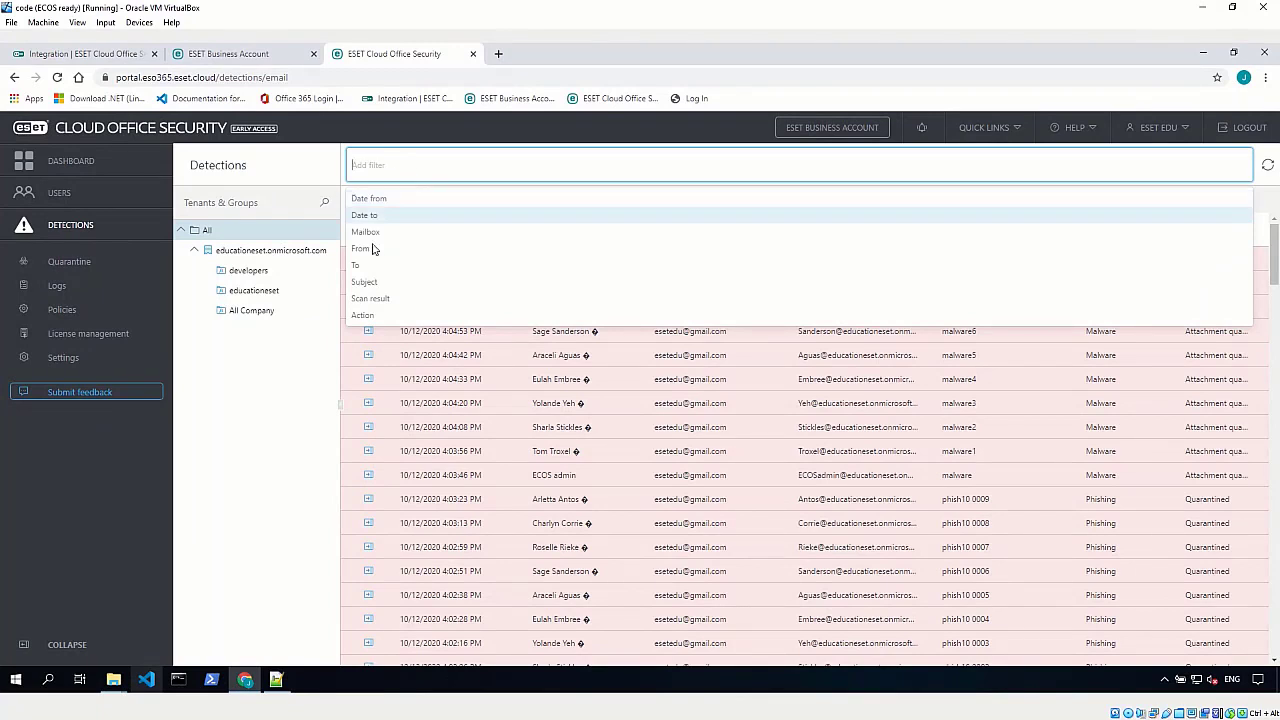
left_click(368, 308)
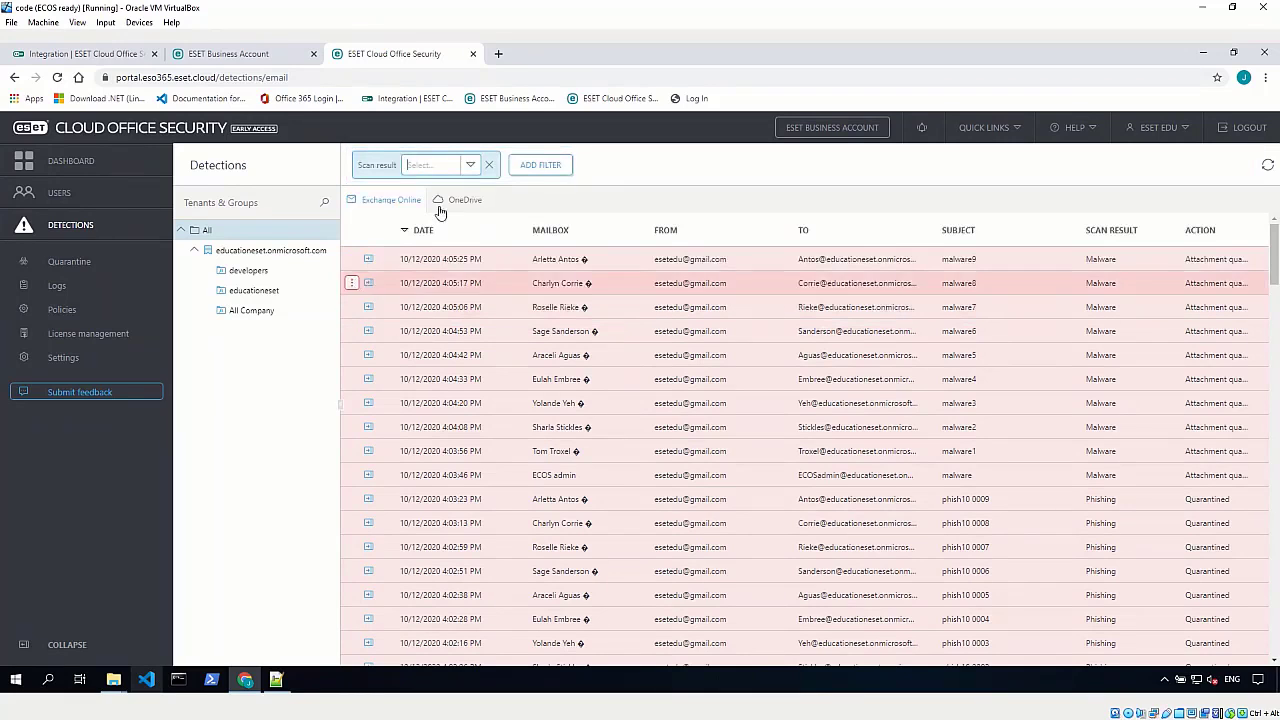
left_click(469, 167)
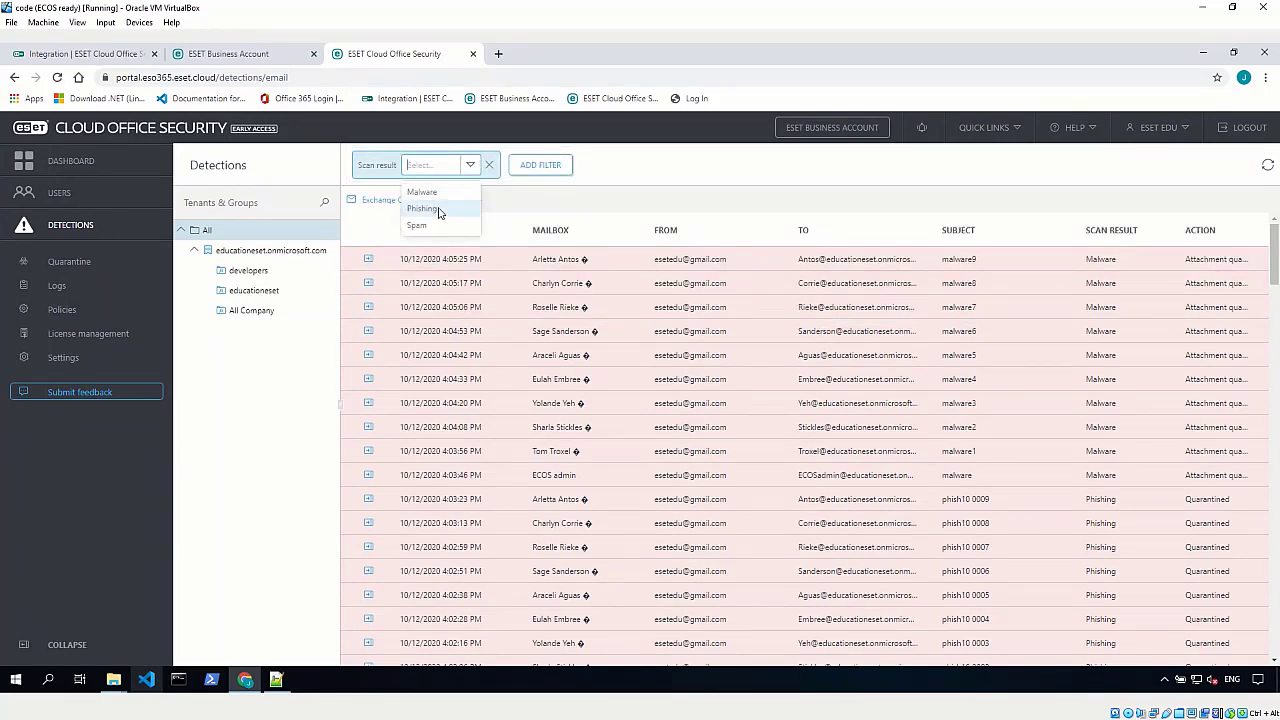
left_click(436, 208)
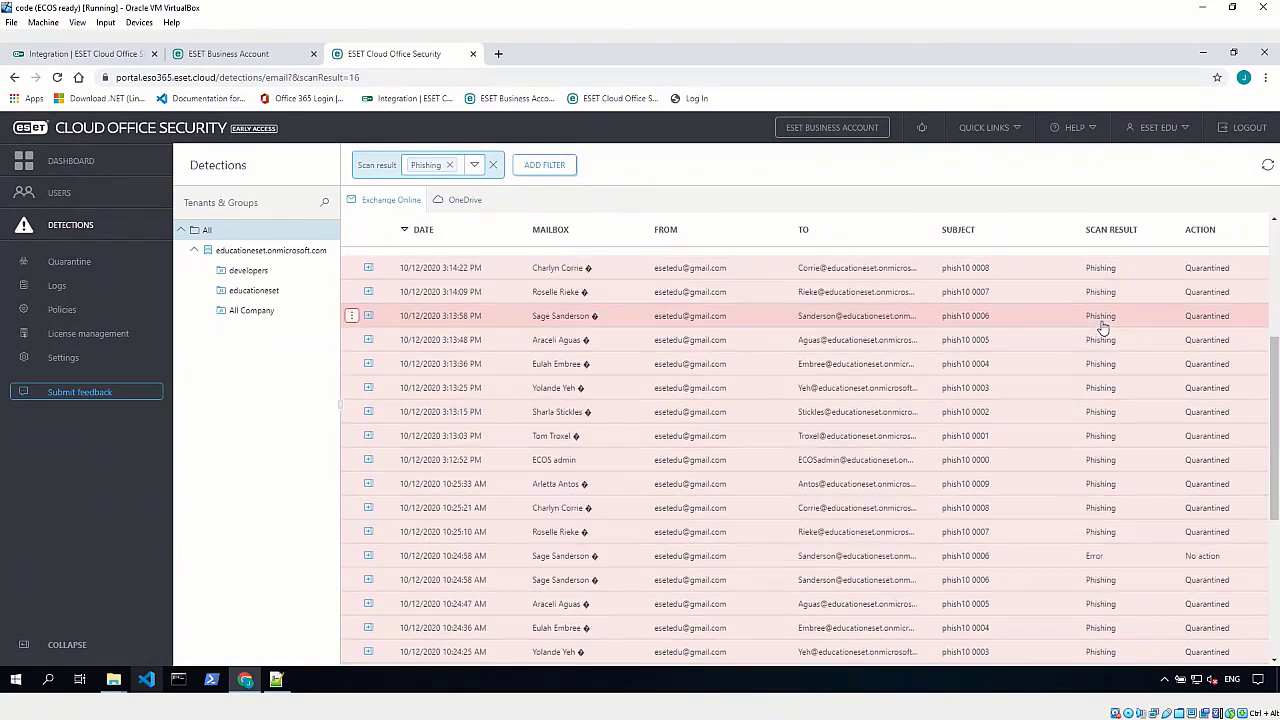
left_click(492, 166)
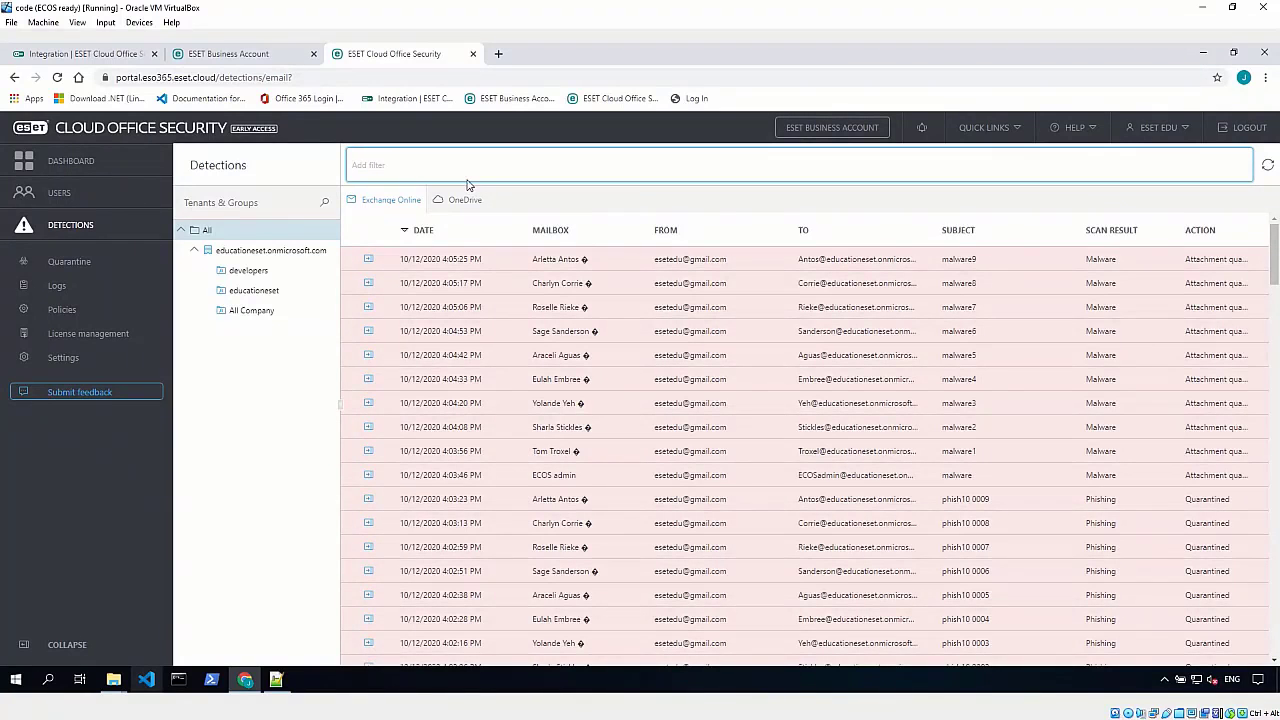
- Inspect the log details of the latest malware9 detection and return to the detections list
left_click(352, 260)
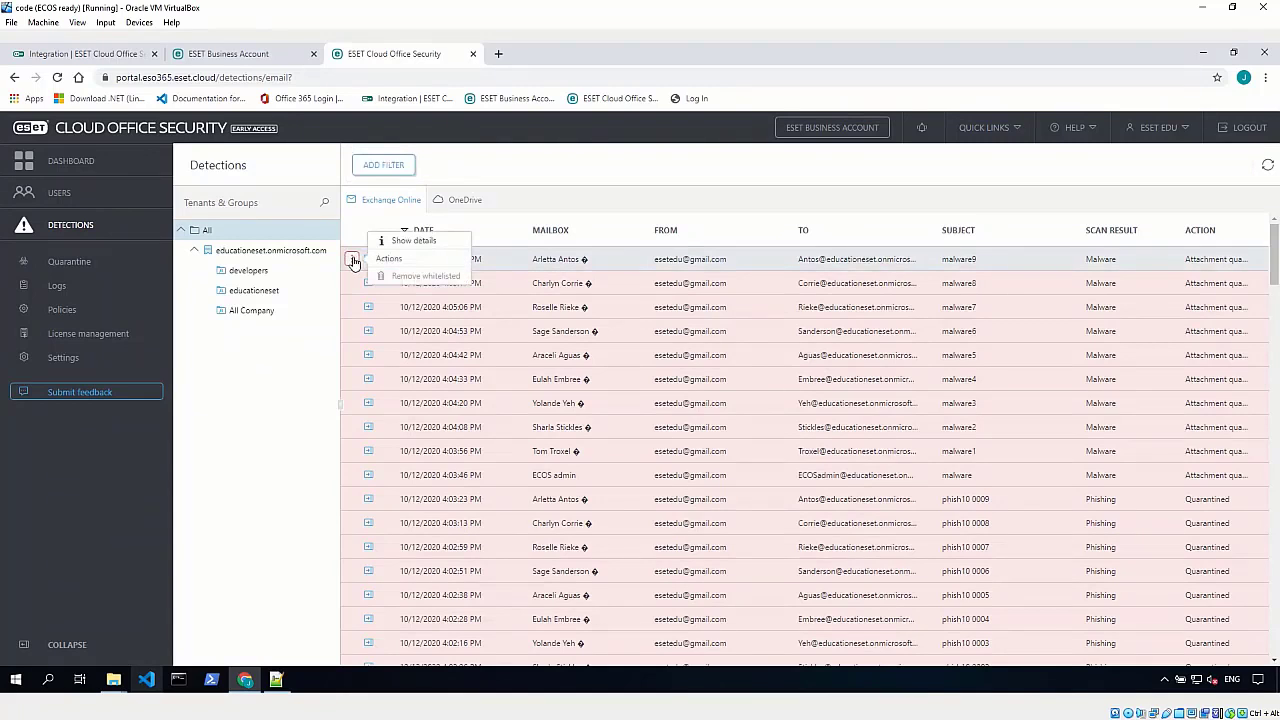
left_click(410, 241)
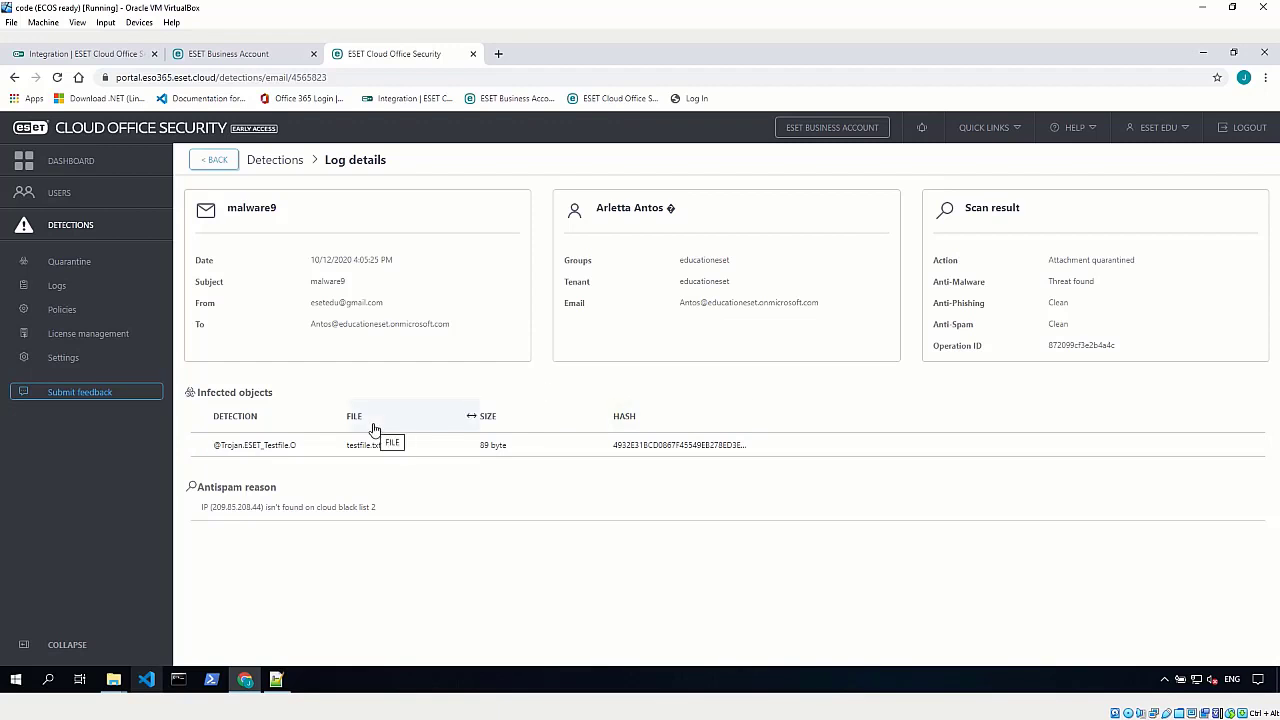
left_click(214, 160)
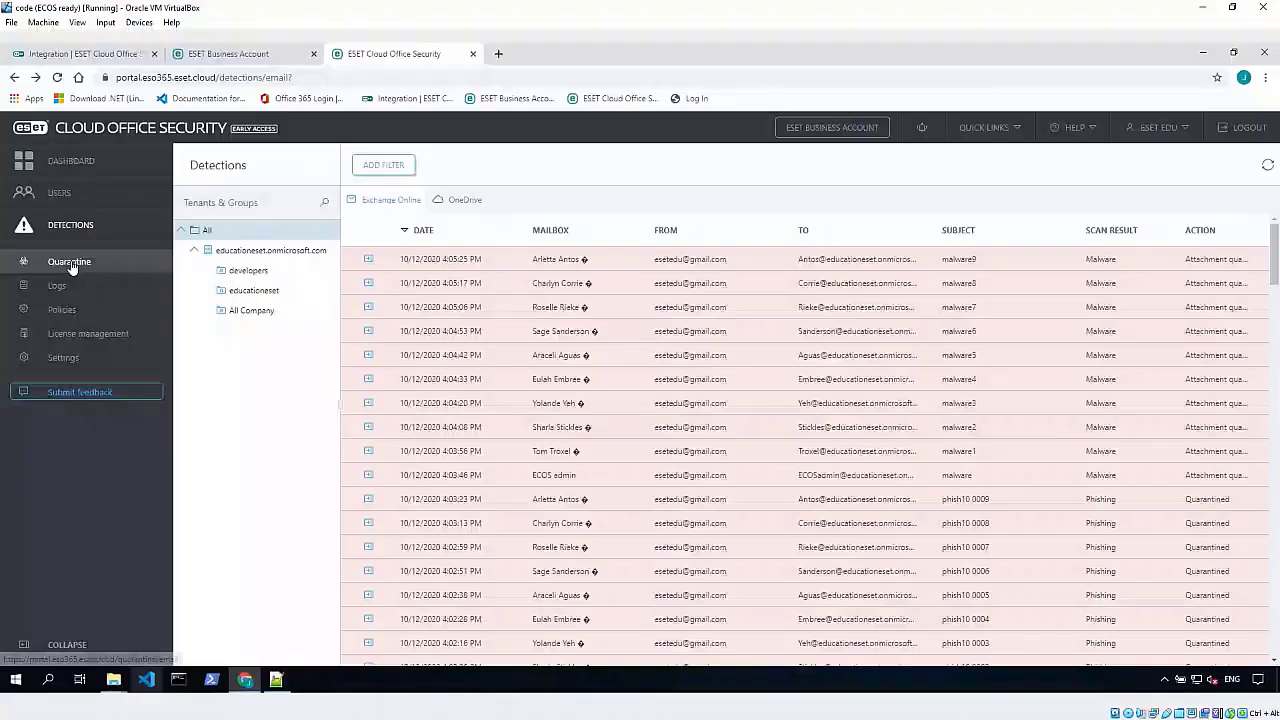
- Review the Exchange Online quarantine for all tenants and the release, delete and download options for the latest malware9 item
left_click(70, 262)
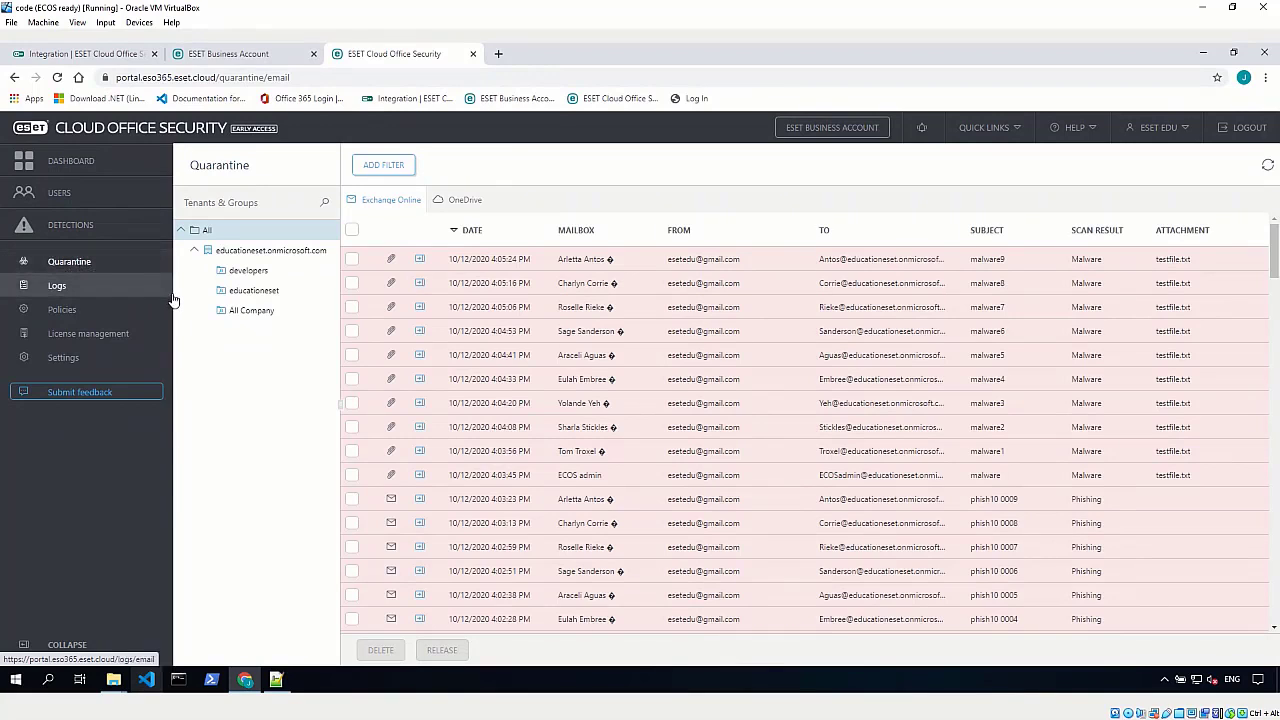
left_click(374, 259)
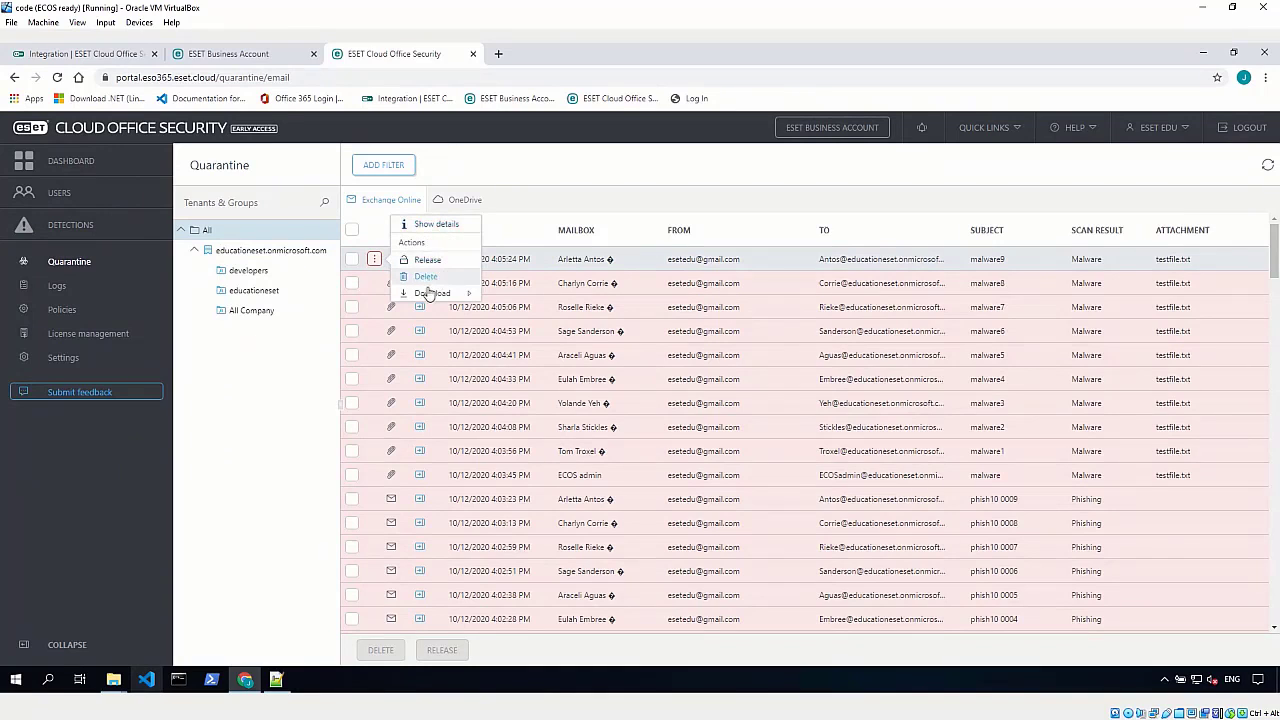
mouse_move(432, 301)
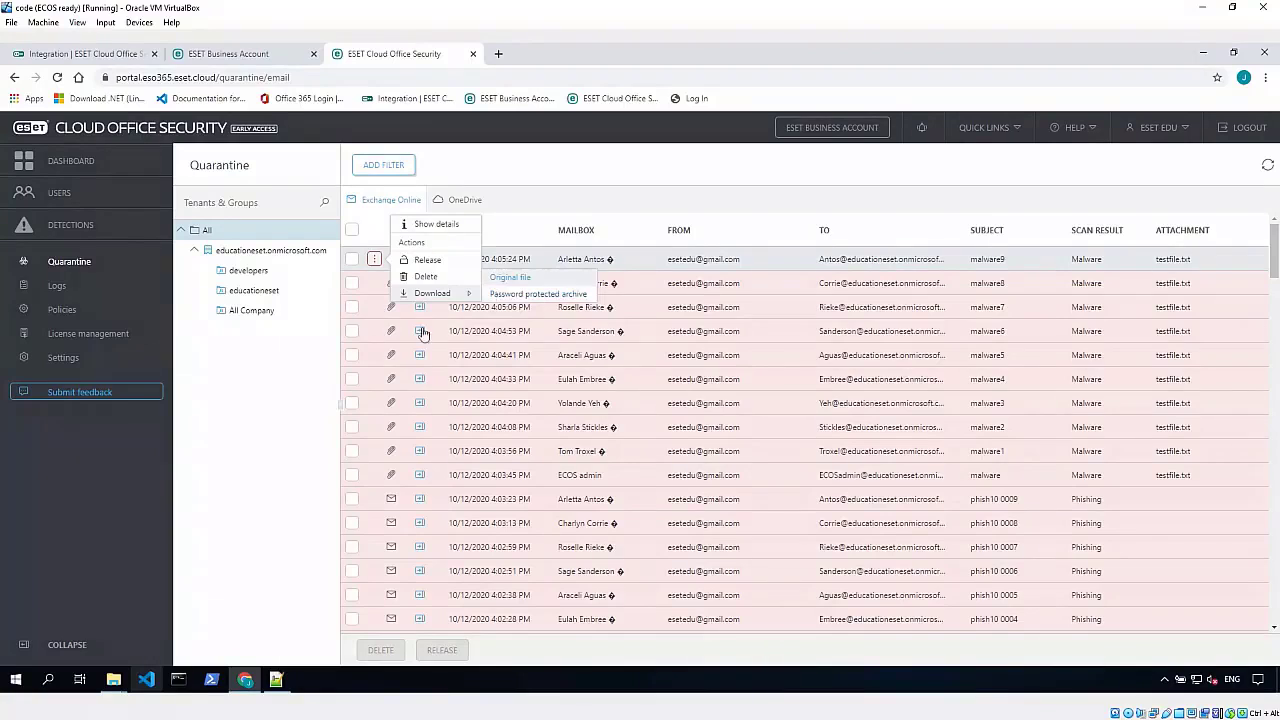
left_click(298, 370)
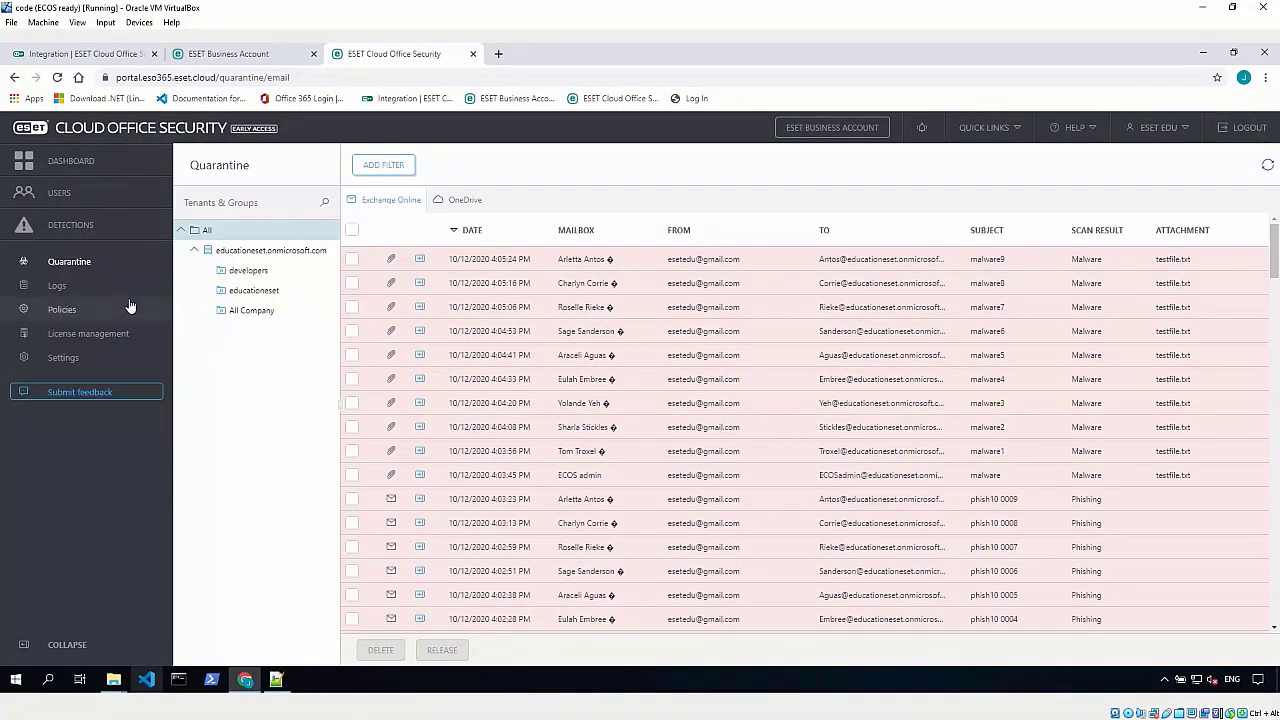
- Create a new policy named "Test logs" without a description and proceed to its settings
left_click(62, 311)
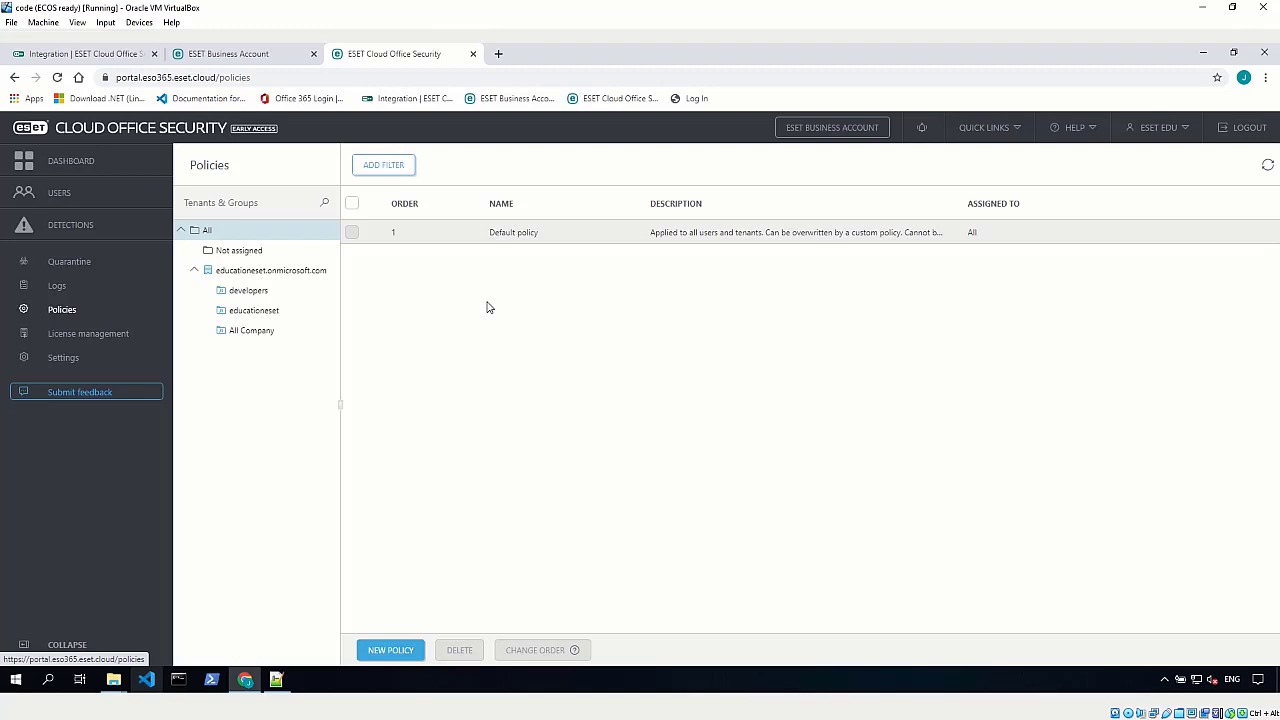
left_click(390, 650)
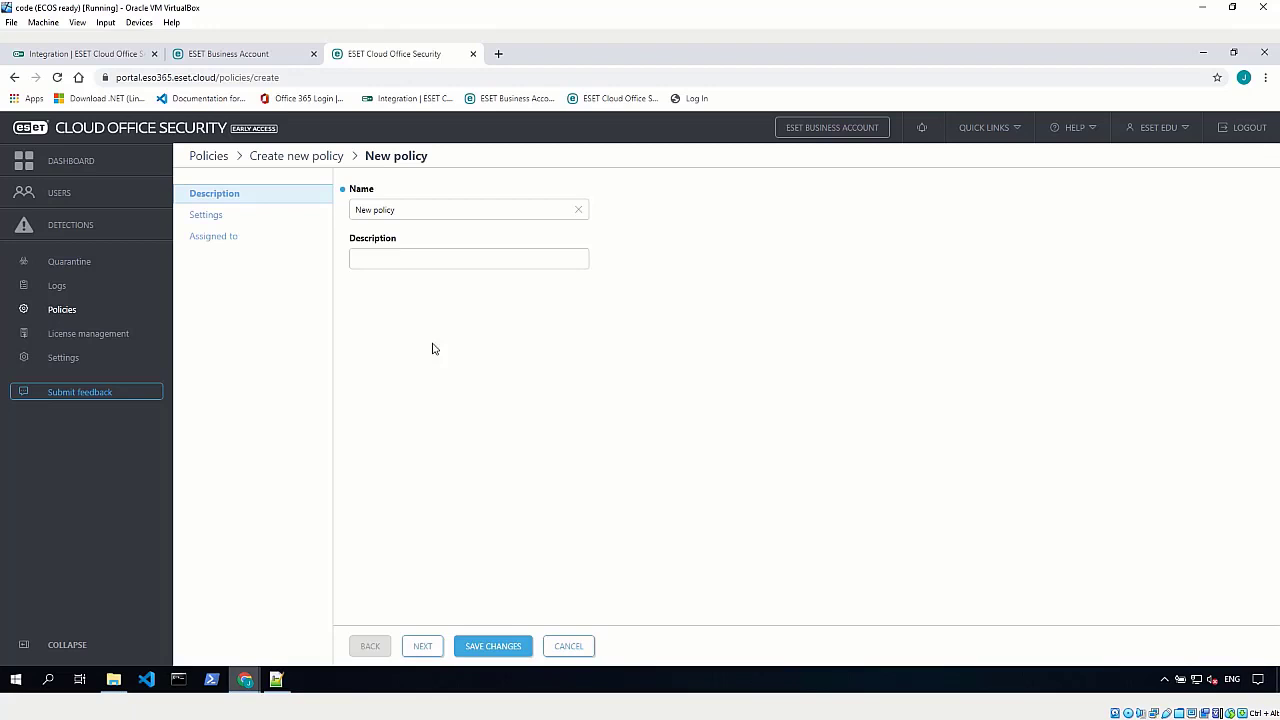
left_click(404, 211)
key("ctrl+a")
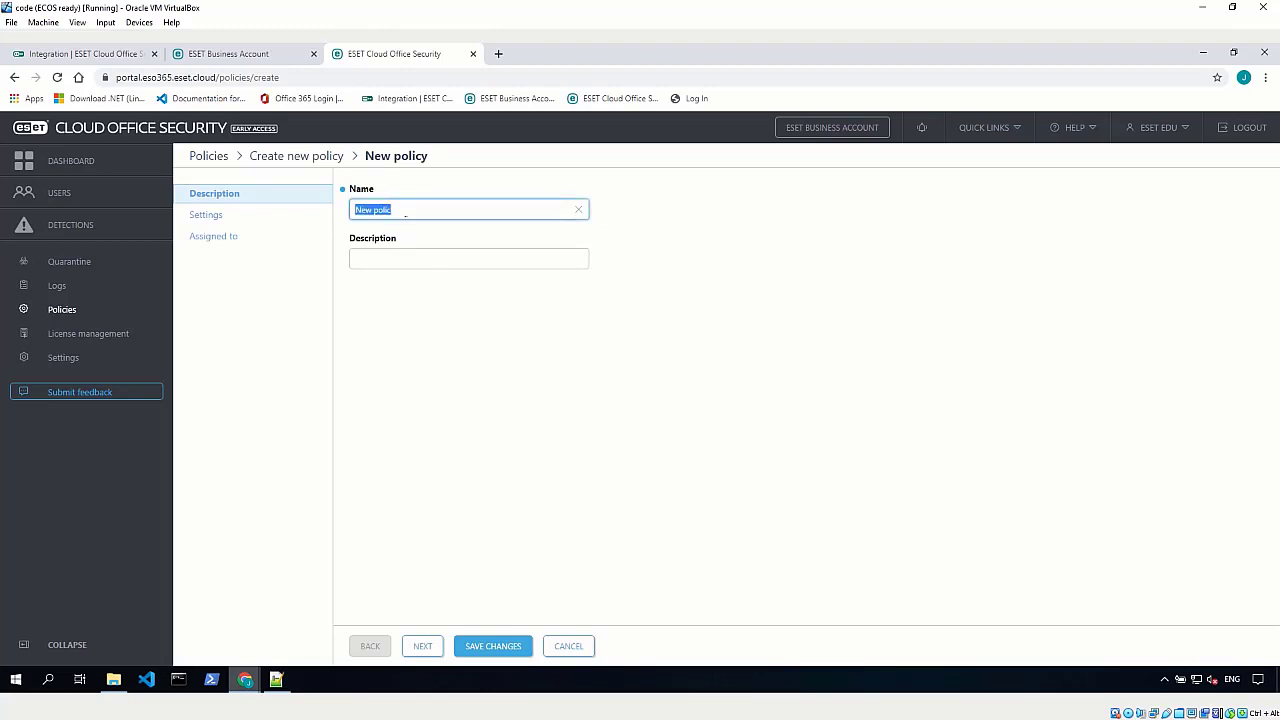
type("Test logs")
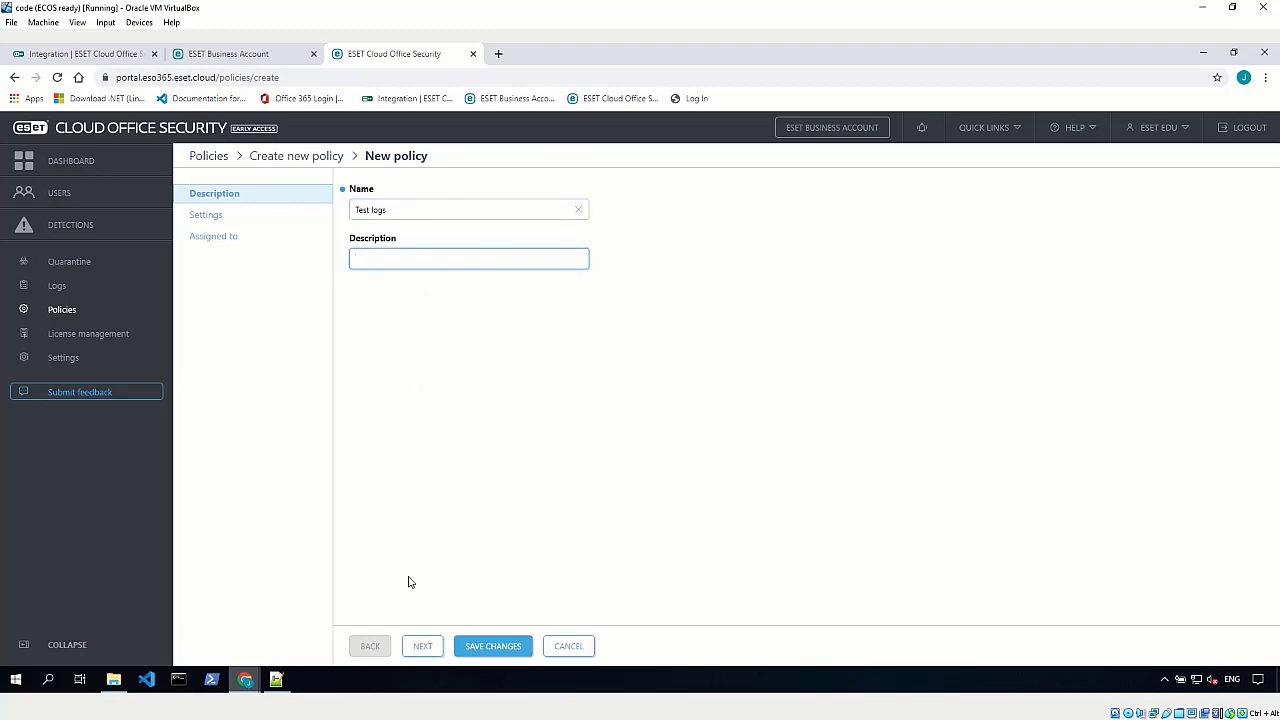
left_click(420, 647)
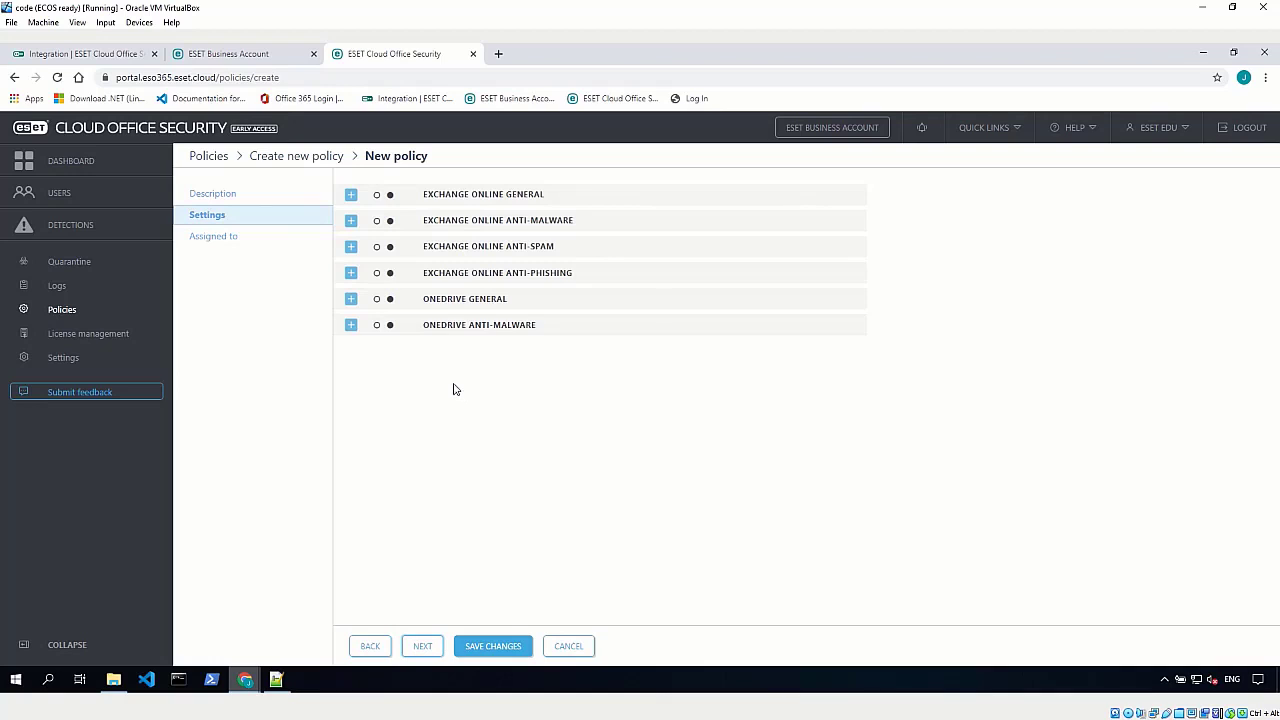
- Enable Log all objects under both Exchange Online General and OneDrive General, and look over the Exchange Online Anti-malware options
left_click(351, 196)
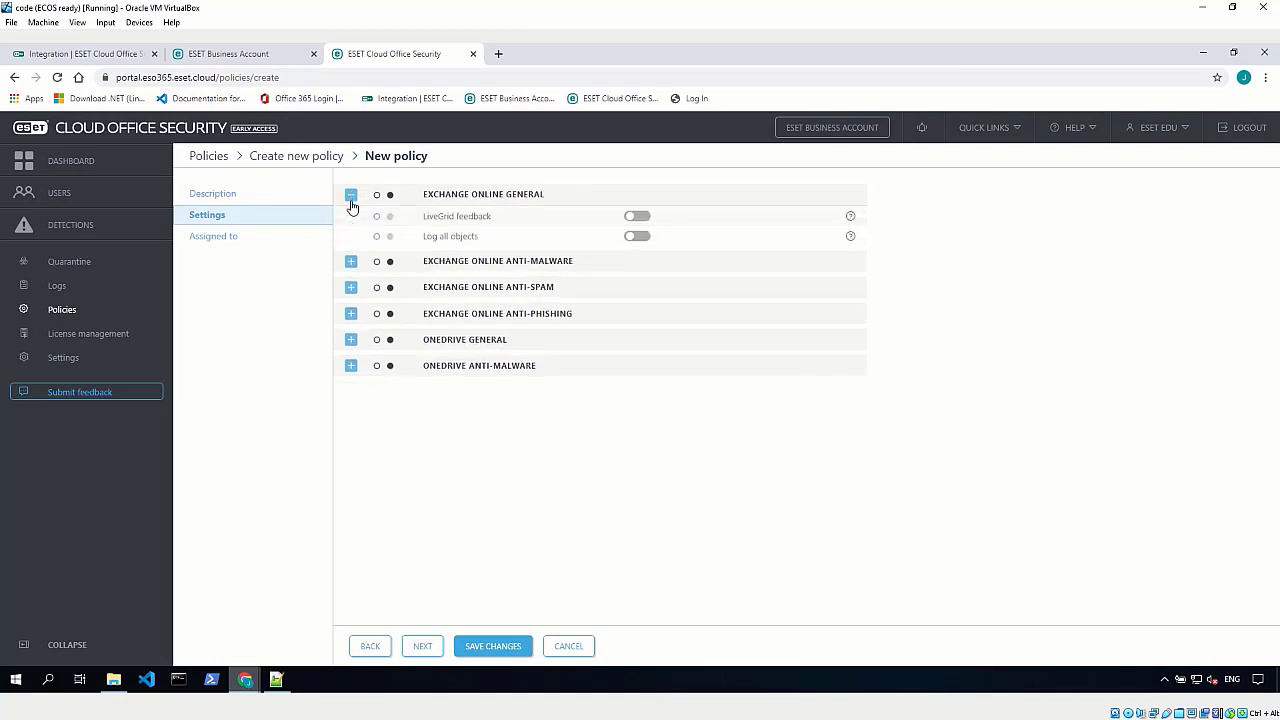
left_click(642, 240)
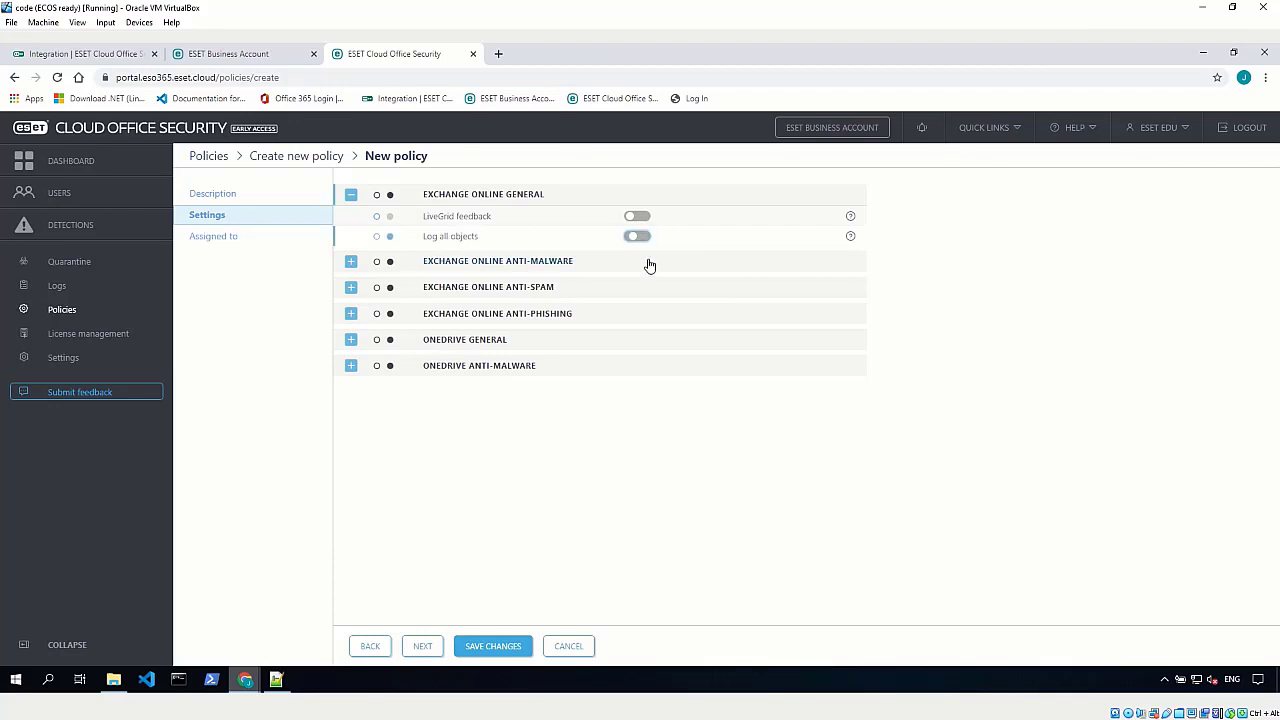
left_click(351, 262)
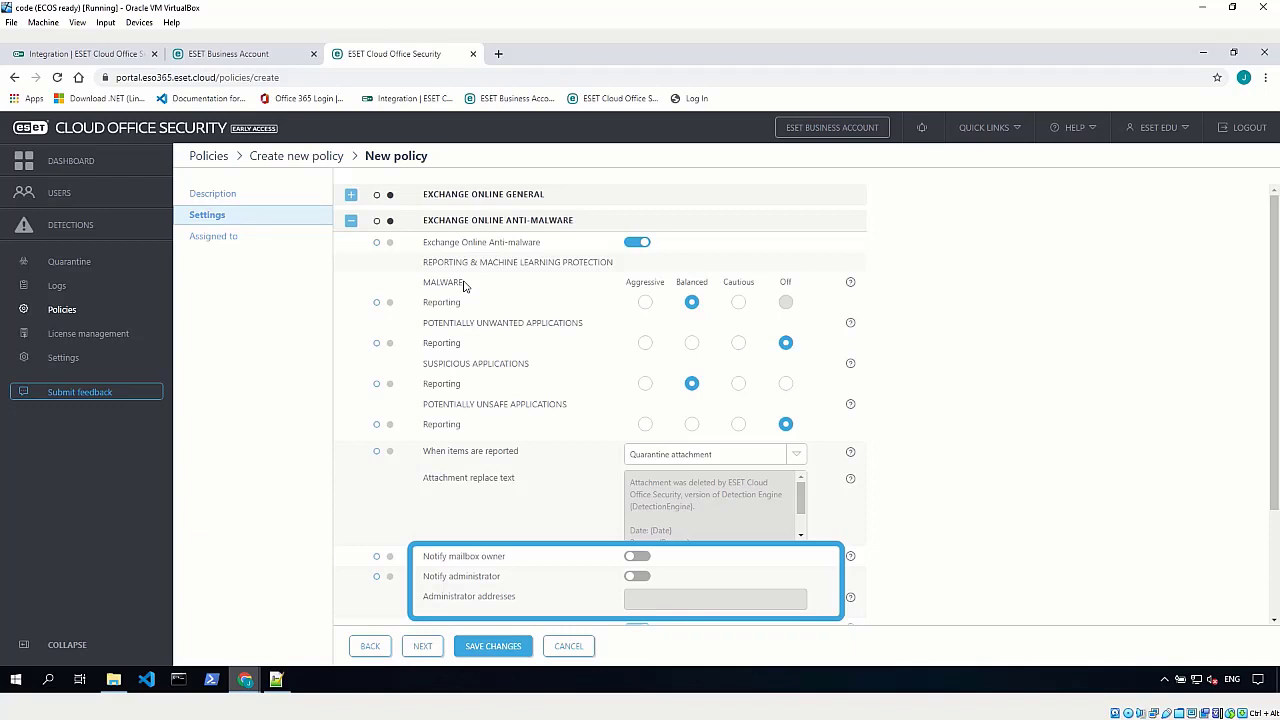
left_click(351, 220)
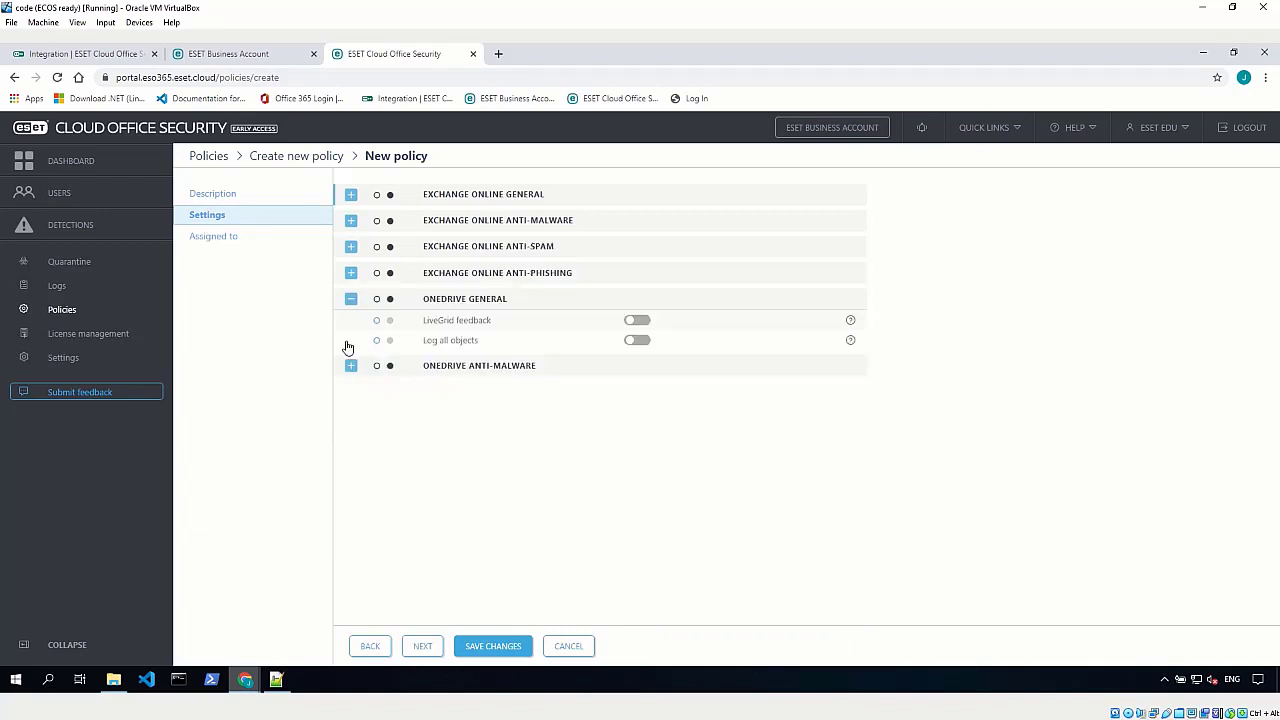
left_click(643, 342)
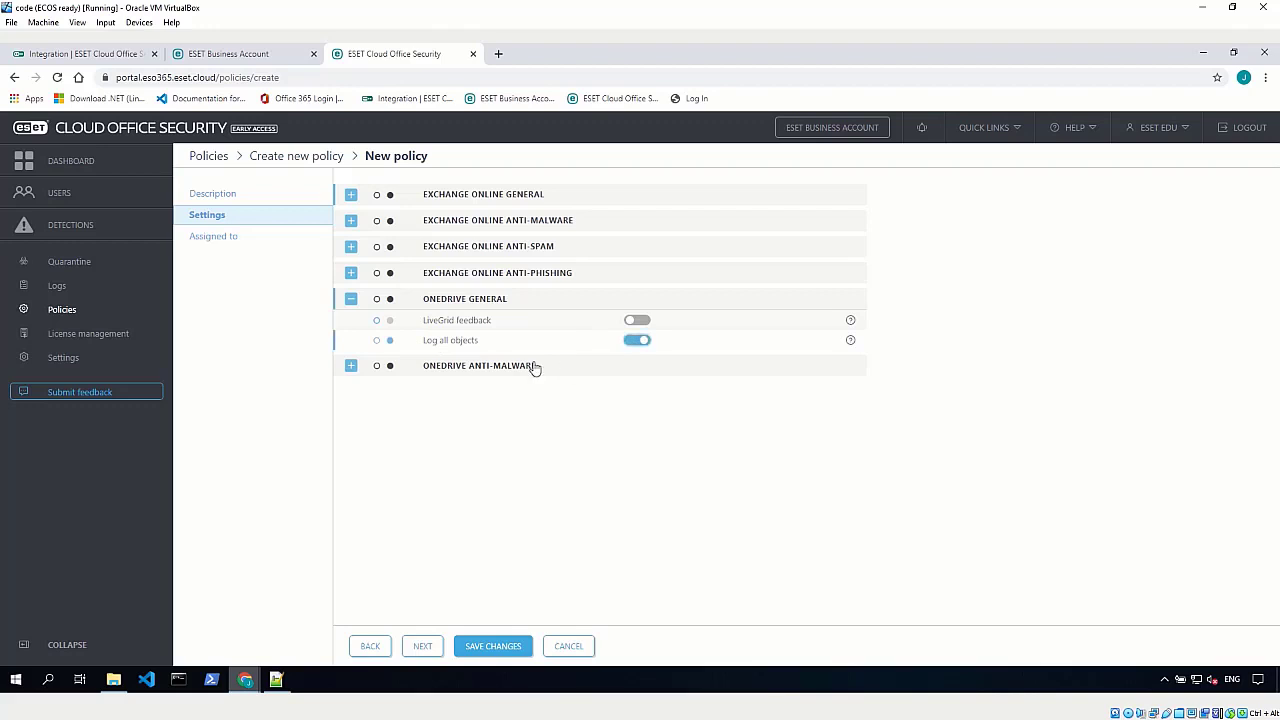
left_click(351, 196)
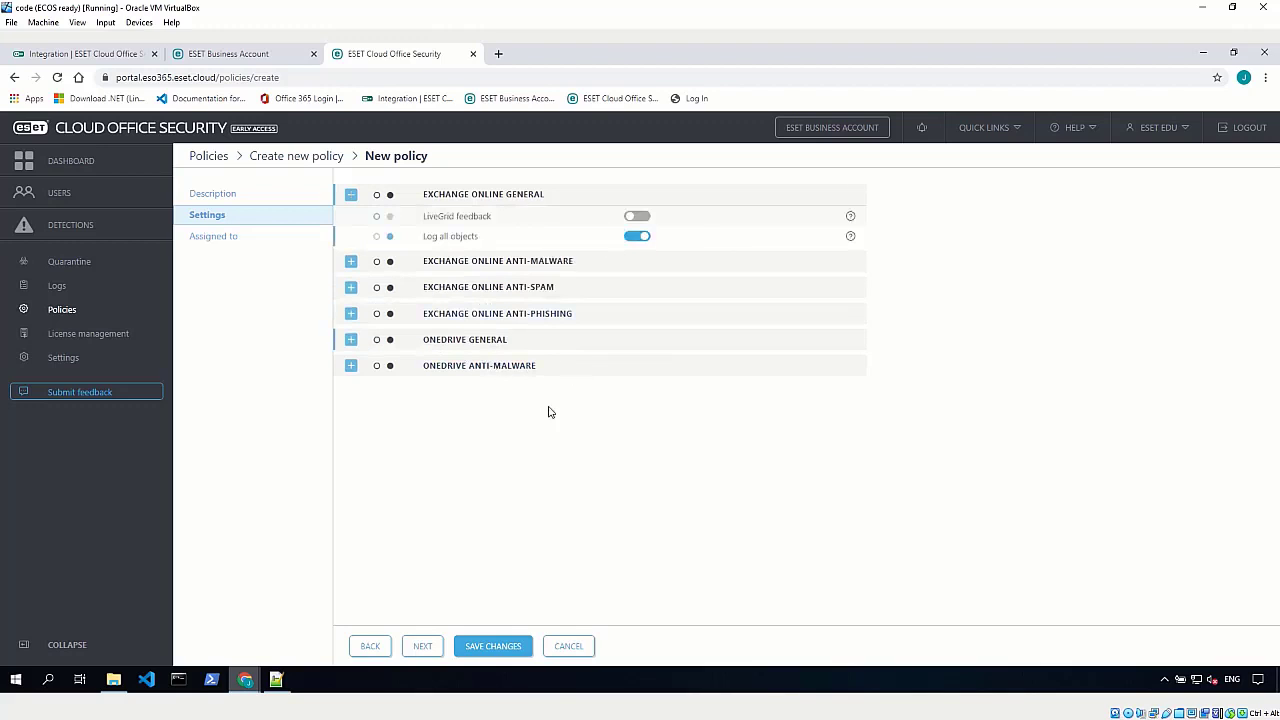
- Assign the new policy to the developers group and save it
left_click(423, 647)
left_click(800, 430)
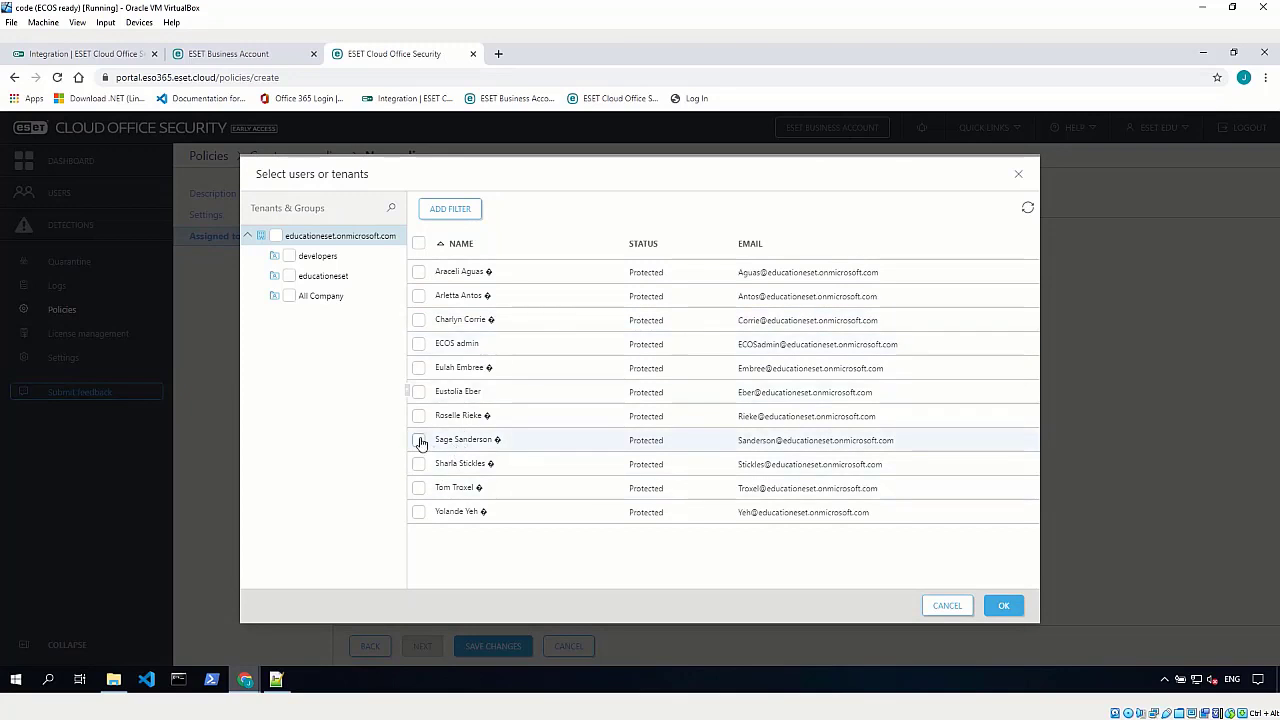
left_click(310, 258)
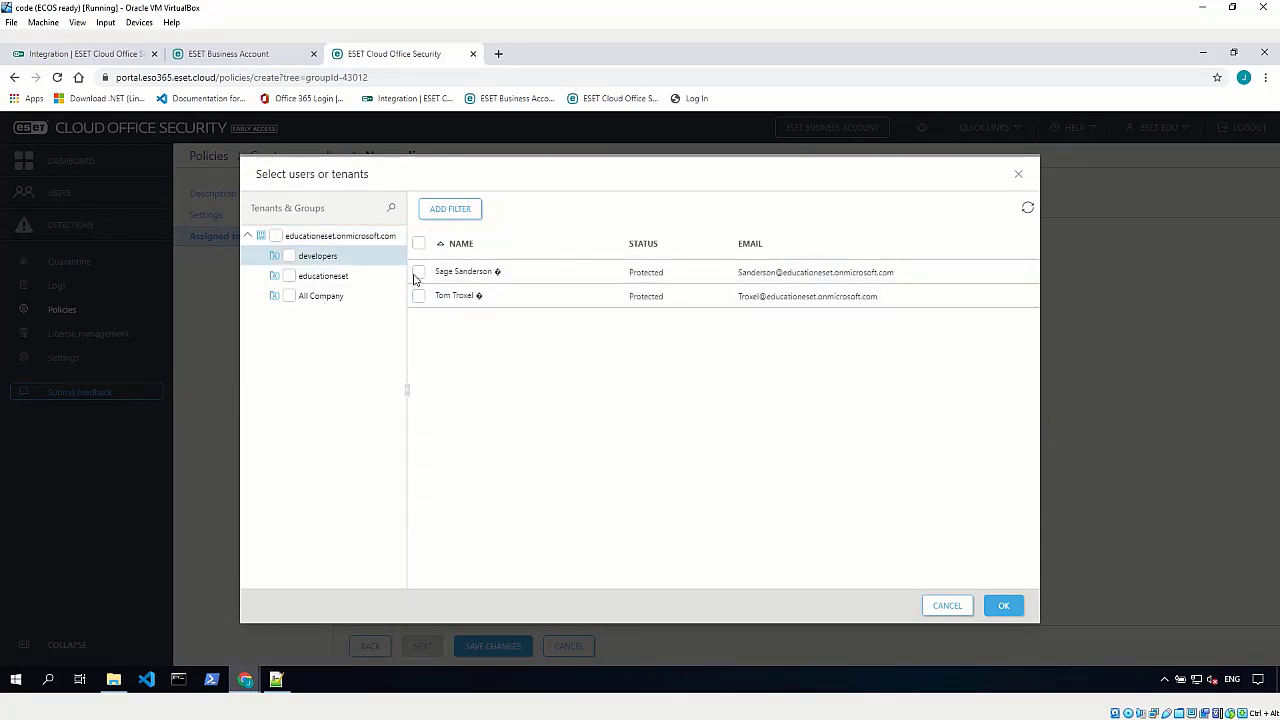
left_click(289, 256)
left_click(1004, 606)
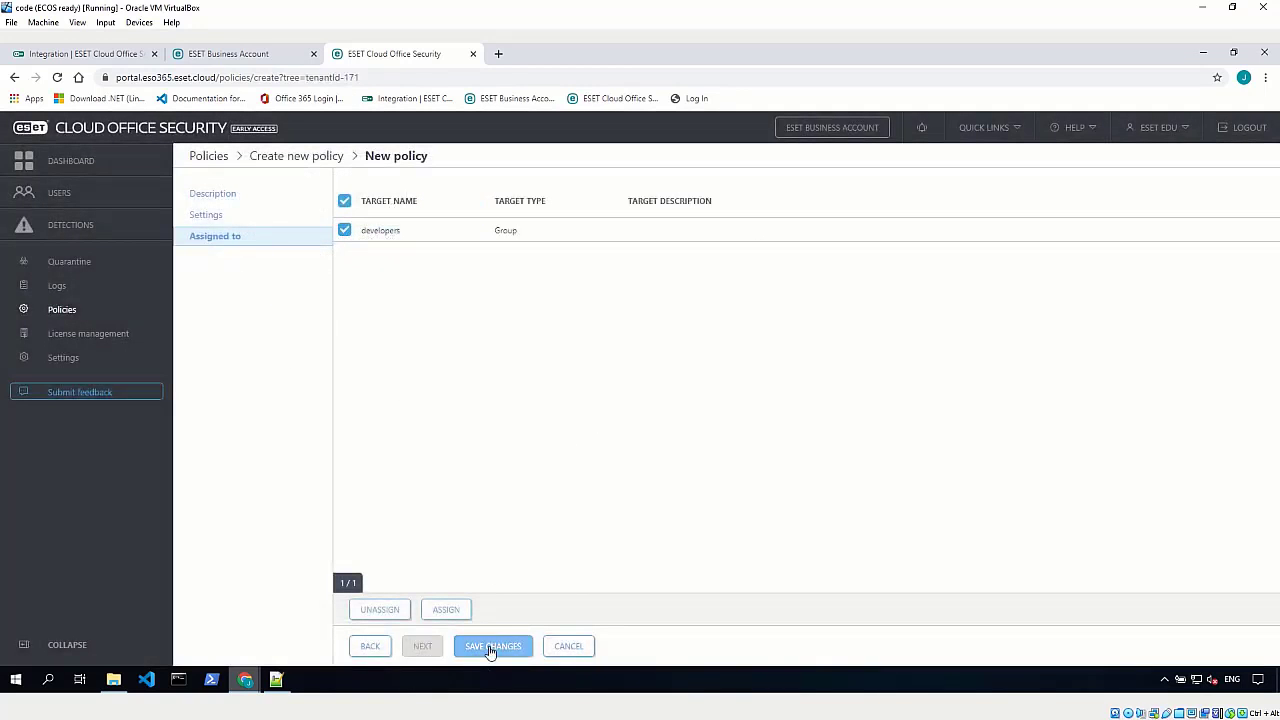
left_click(486, 648)
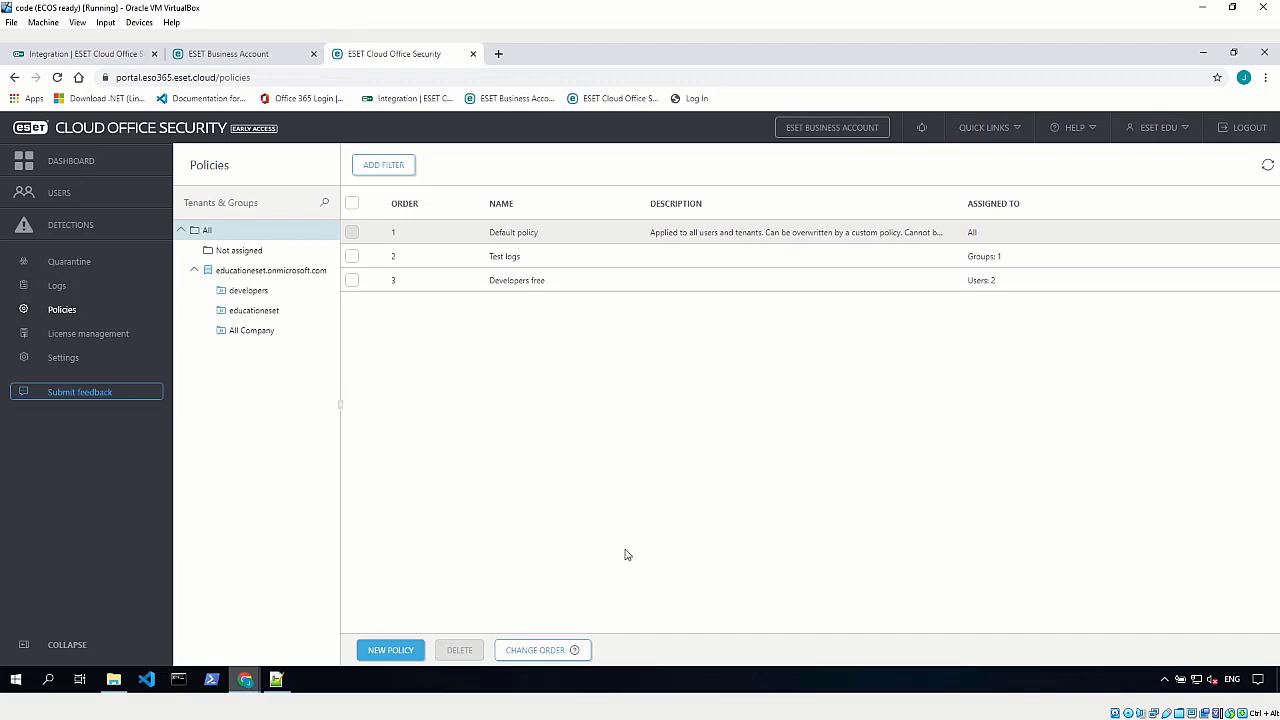
- Try moving the Developers free policy ahead of Test logs, move it back behind it, and save the policy order
left_click(526, 651)
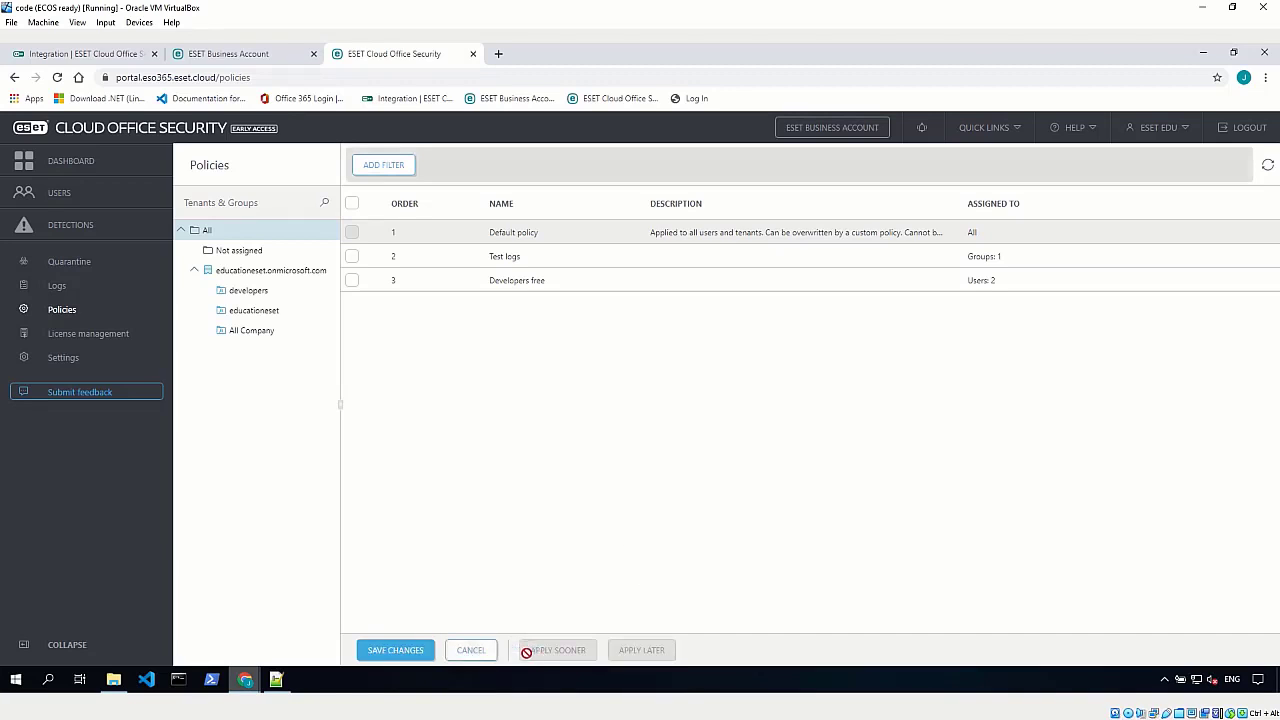
left_click(353, 282)
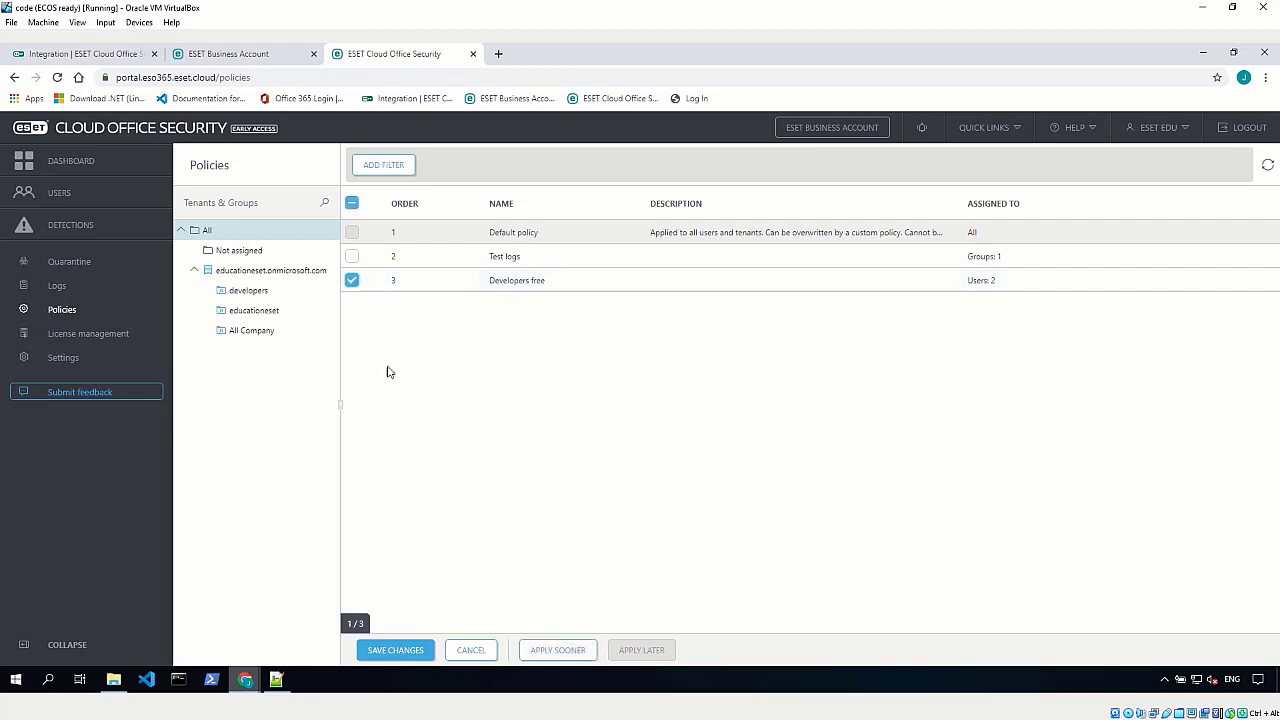
left_click(585, 651)
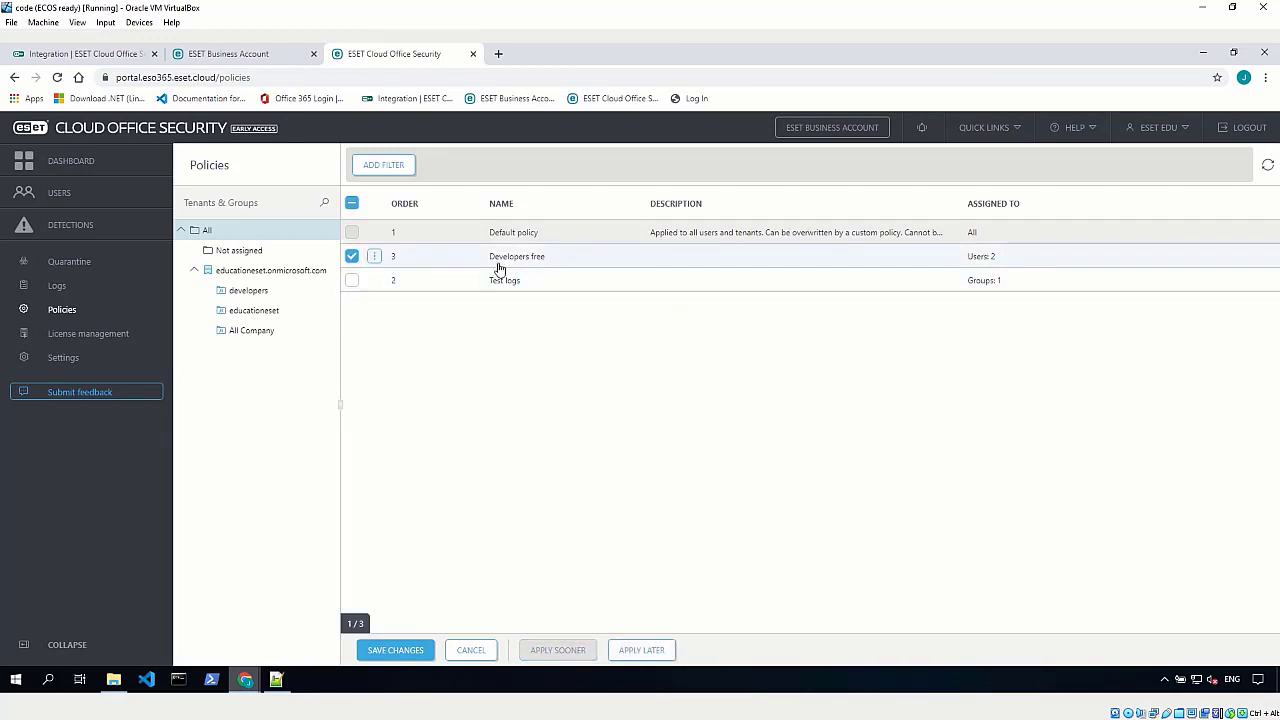
left_click(641, 651)
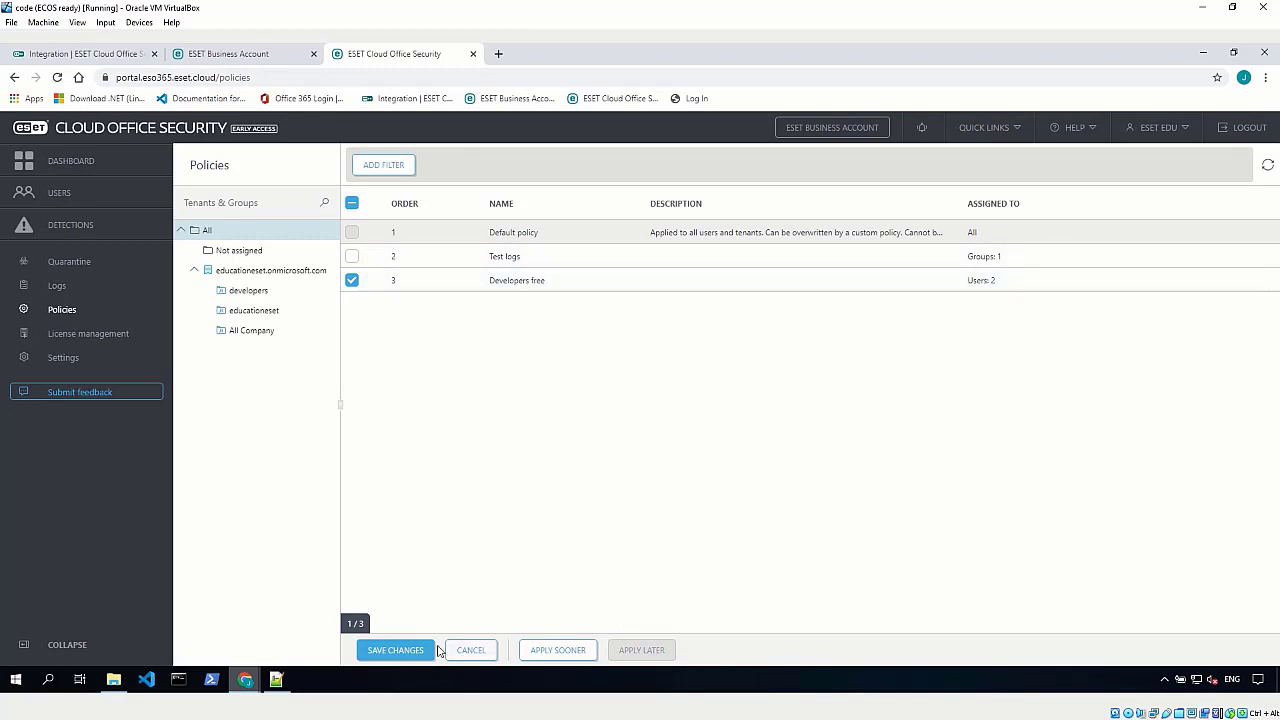
left_click(405, 655)
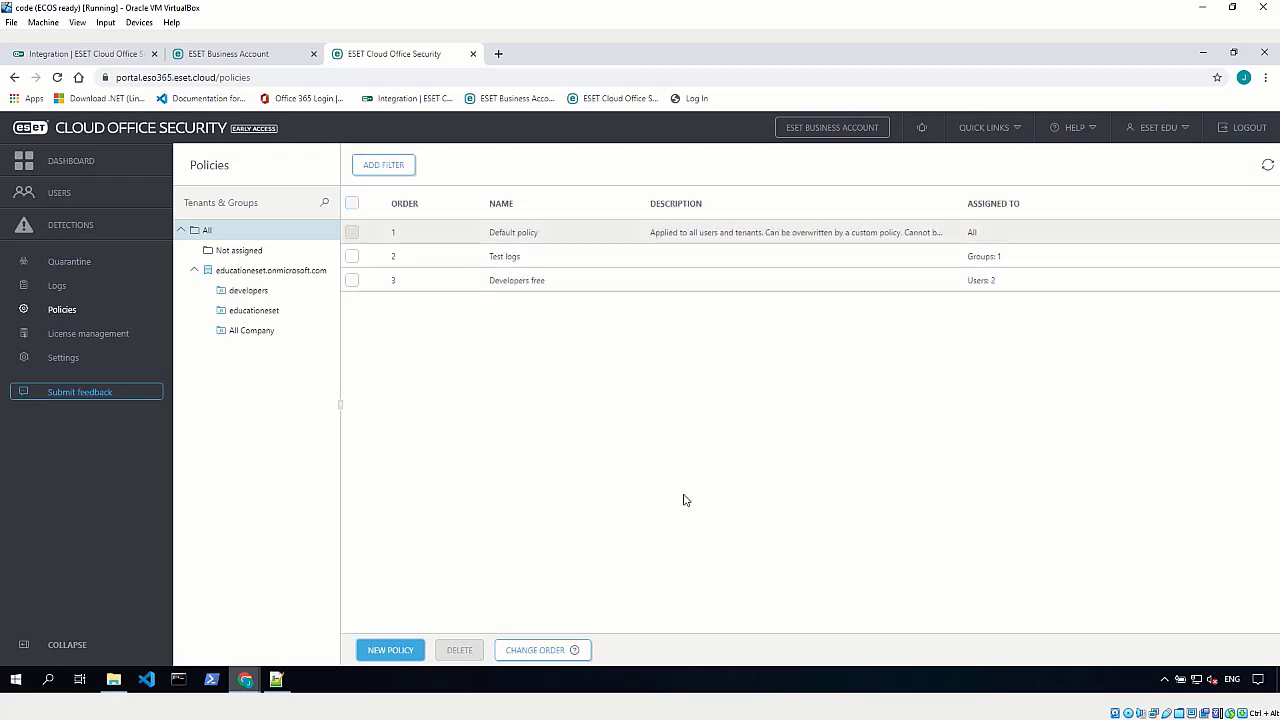
- Review the company licenses and protected users, and open the form for adding another tenant from the tenant settings
left_click(92, 336)
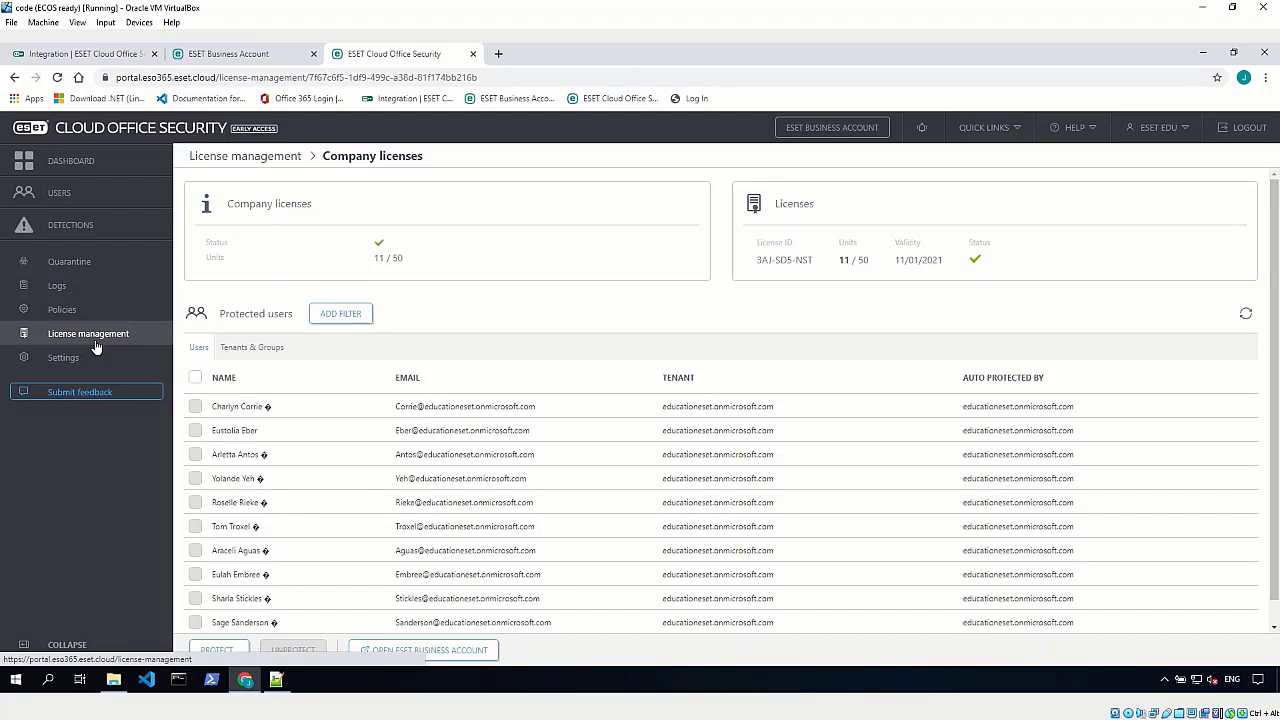
left_click(90, 355)
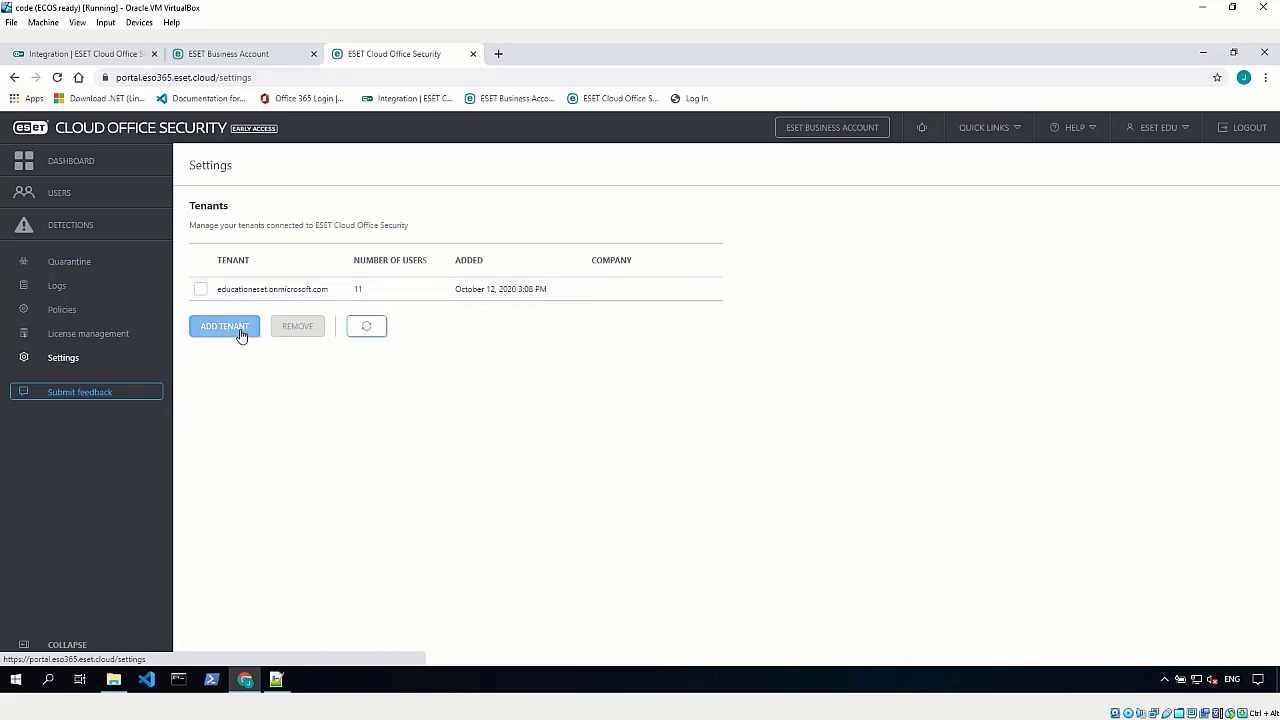
left_click(229, 330)
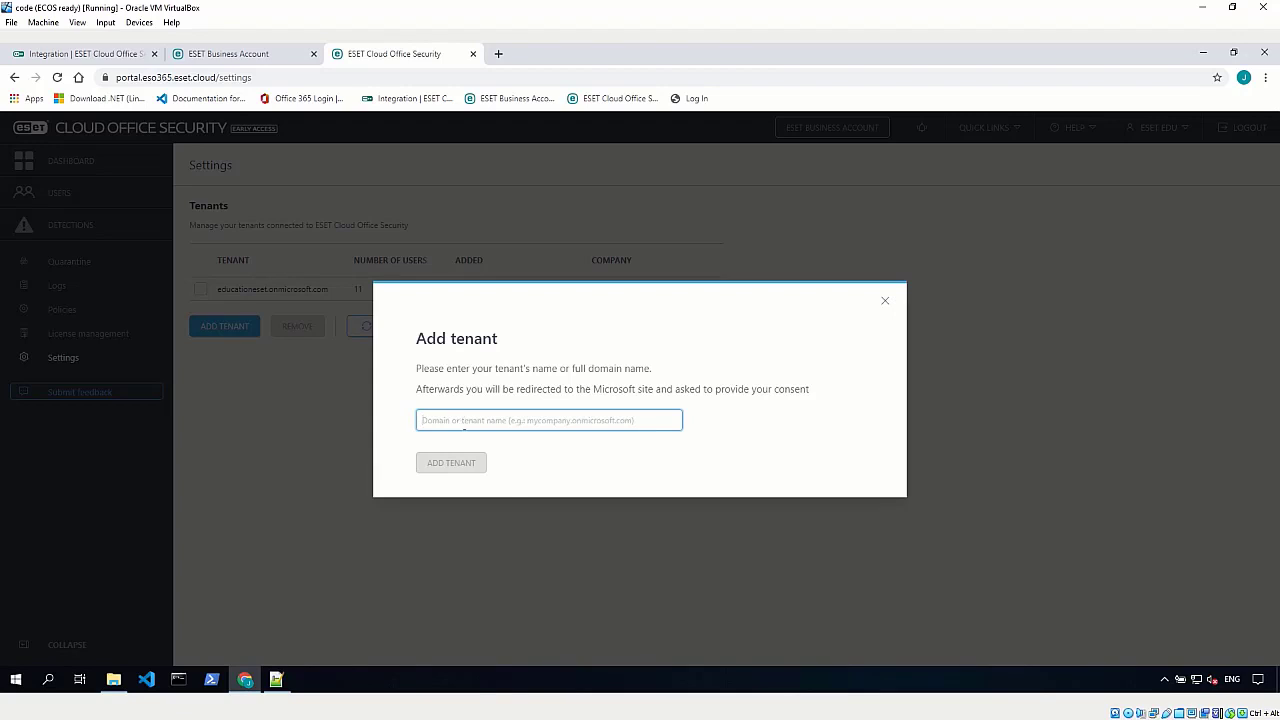
- Add the tenant safertechnology and skip selecting users to protect
type("safertechnology")
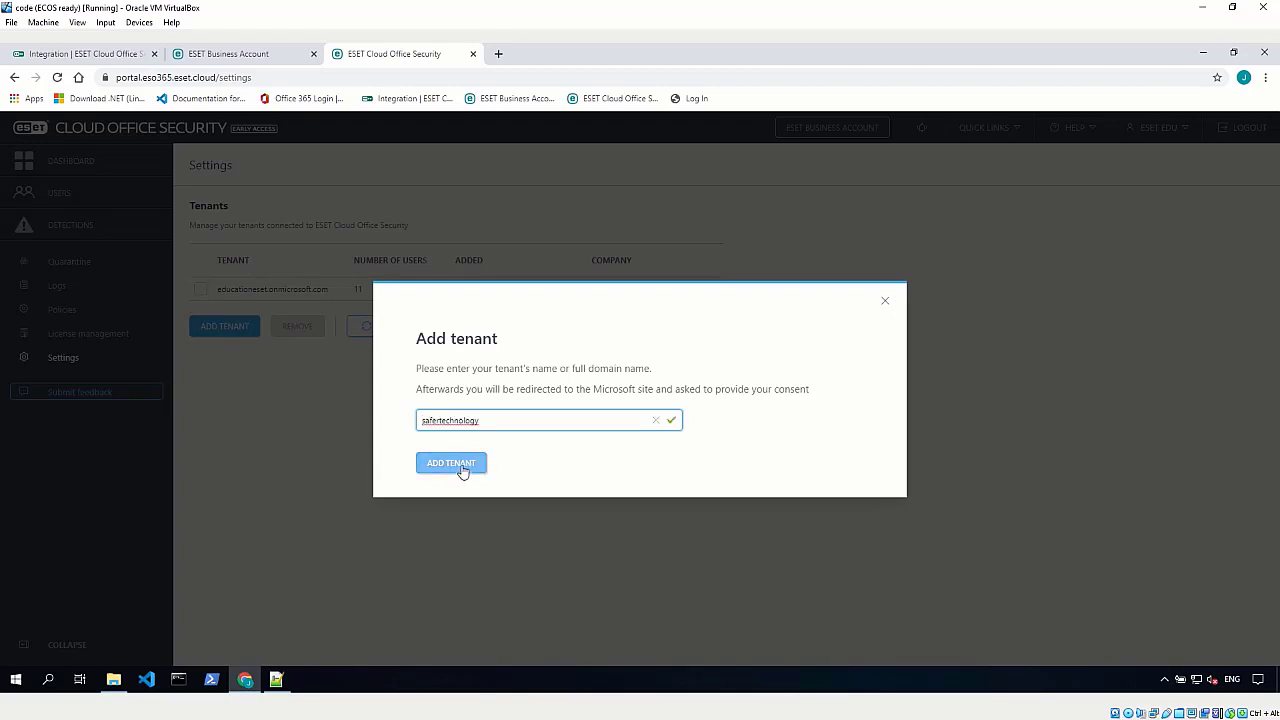
left_click(451, 463)
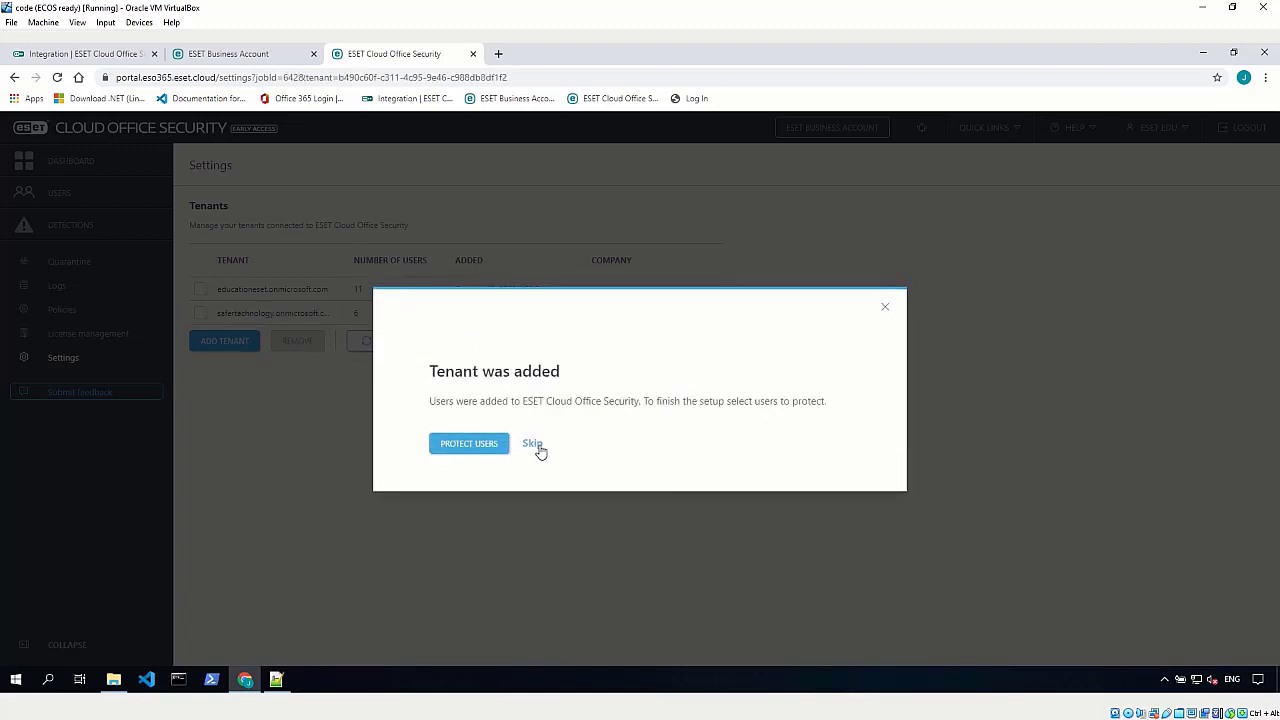
left_click(533, 444)
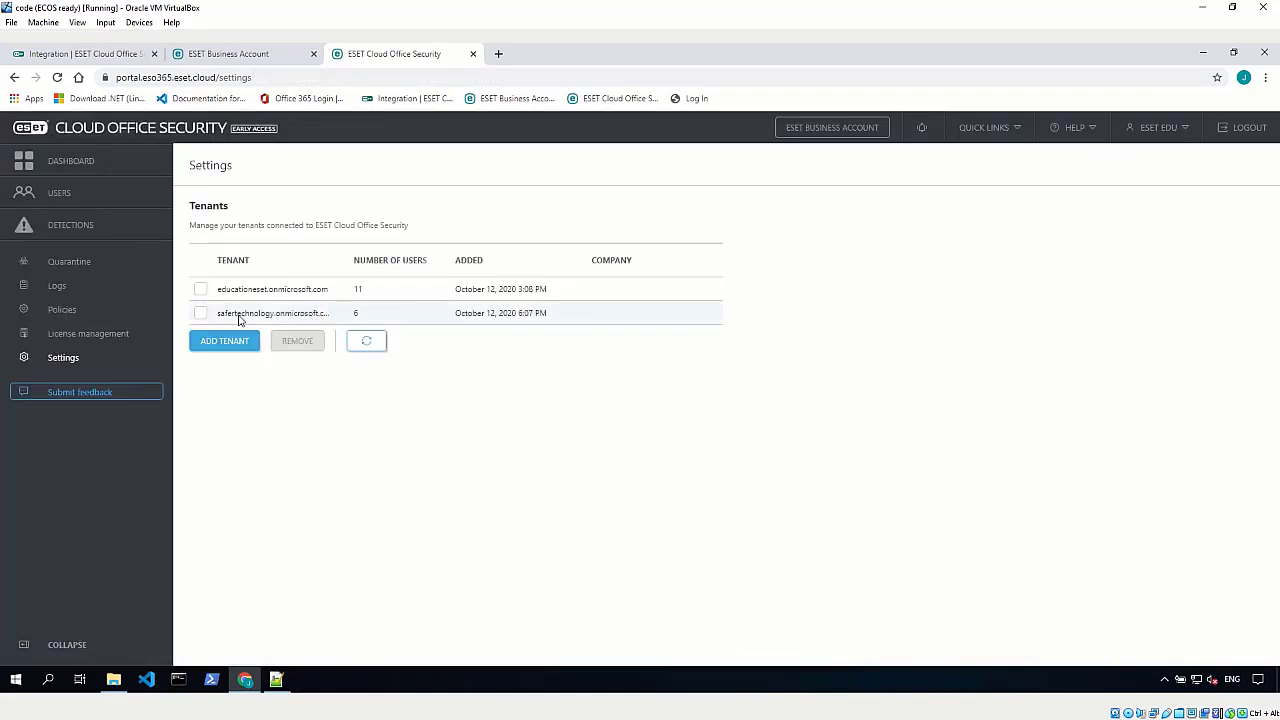
- Review the list of users across all tenants and check which accounts the console can view data from, keeping ESET Business Account
left_click(321, 322)
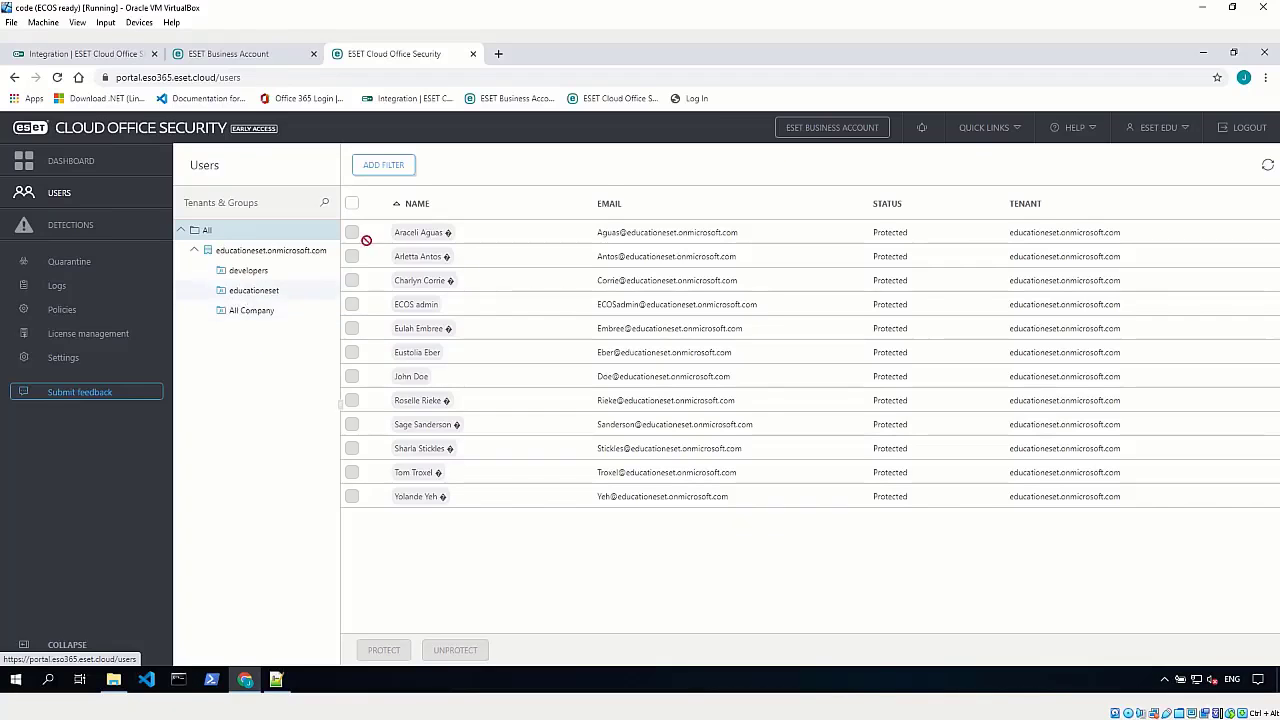
left_click(818, 130)
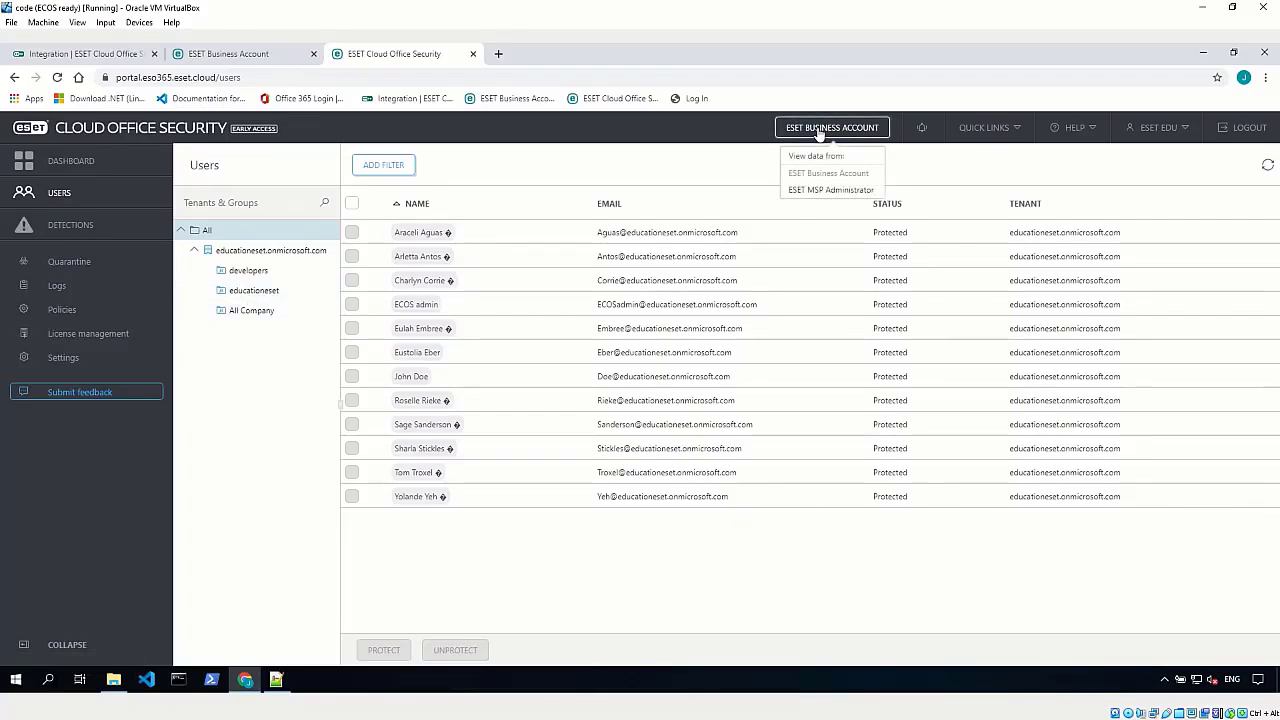
left_click(741, 124)
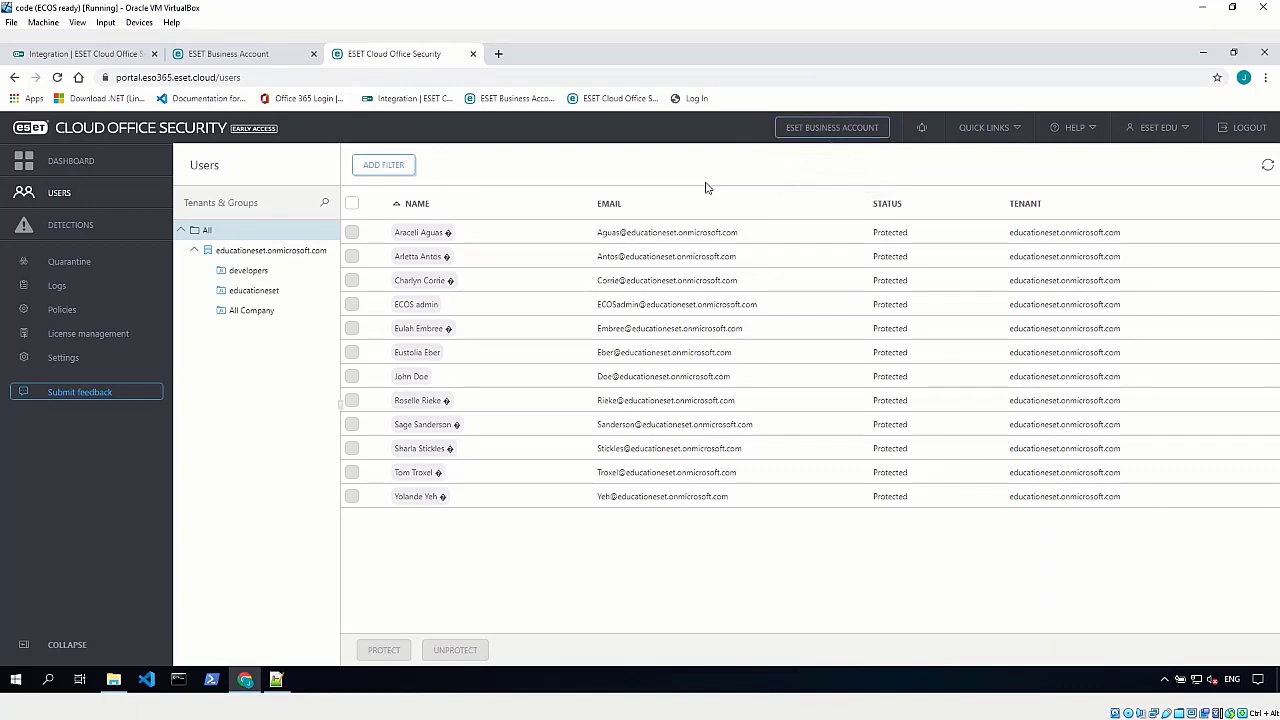